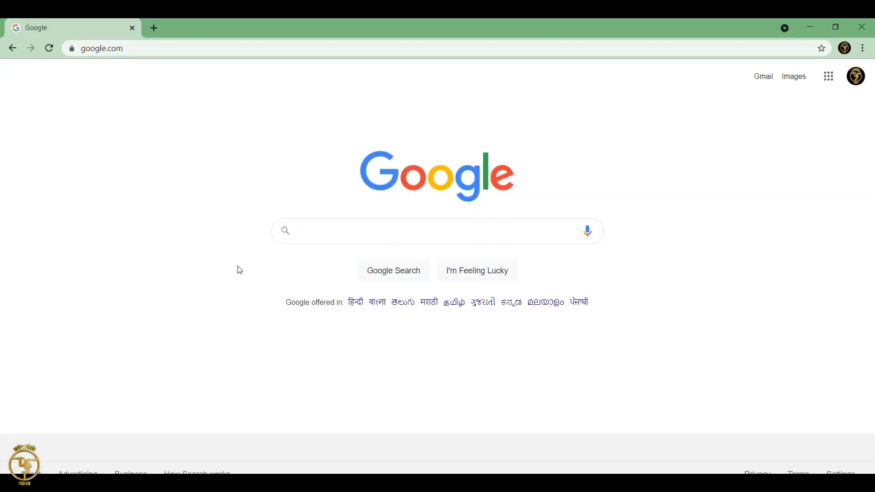
Step: Search Google for "remove bg" and open the remove.bg website from the results
left_click(334, 234)
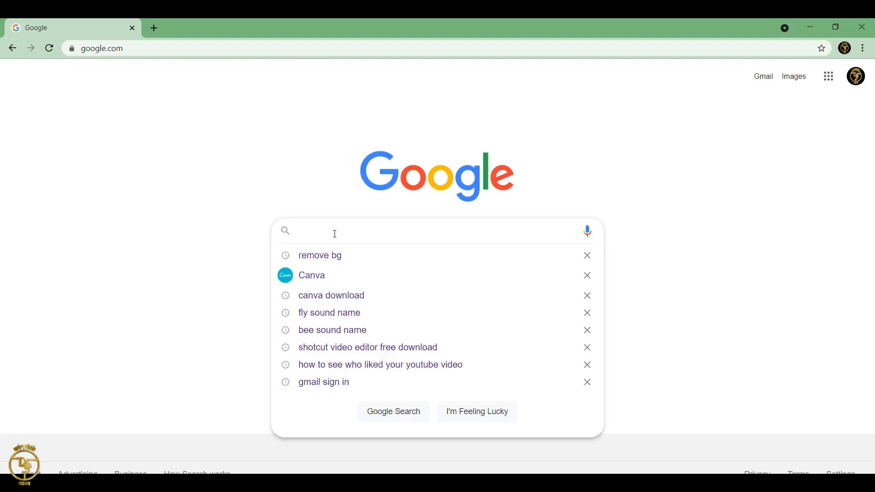
type("remove")
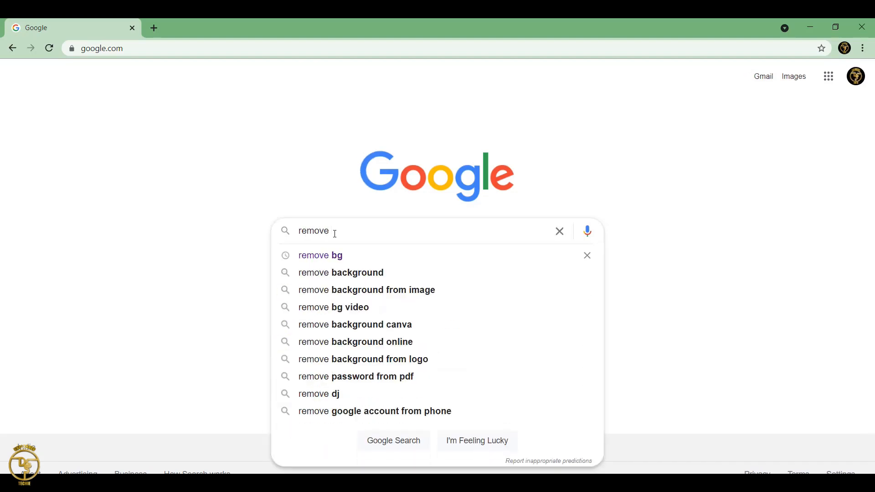
left_click(336, 258)
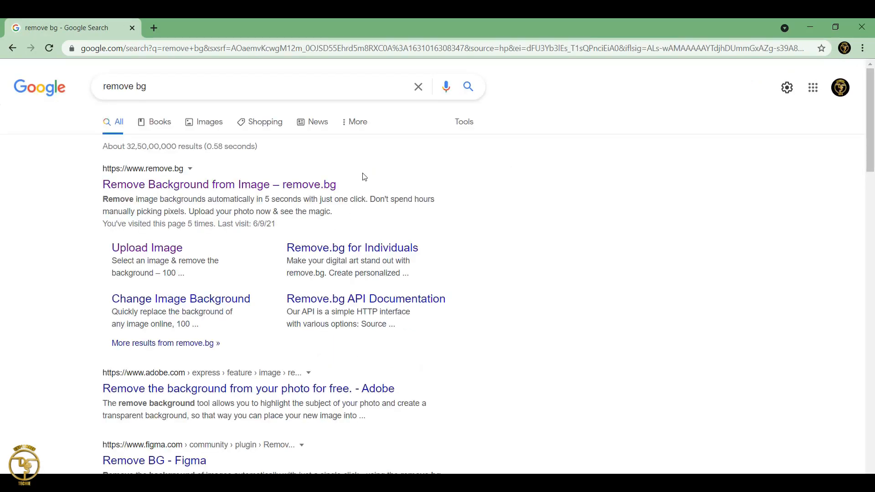
left_click(303, 185)
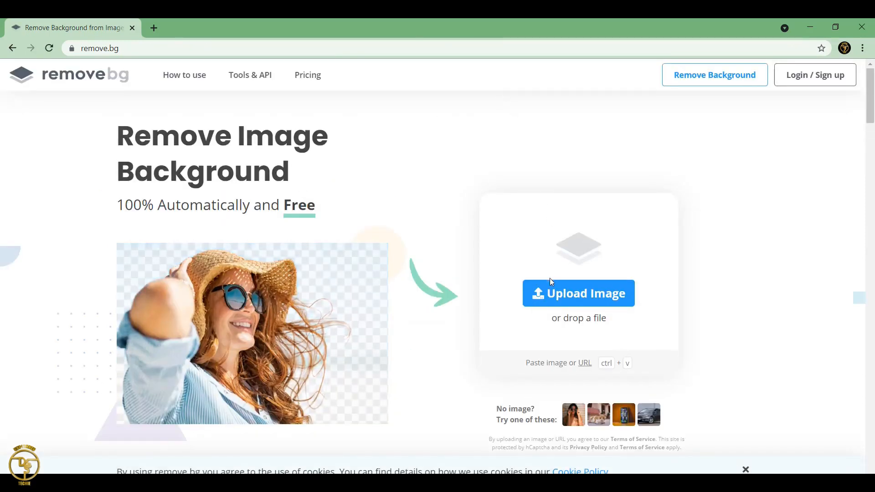
Step: Upload the picture named "image" from the Pictures folder to remove its background
left_click(588, 296)
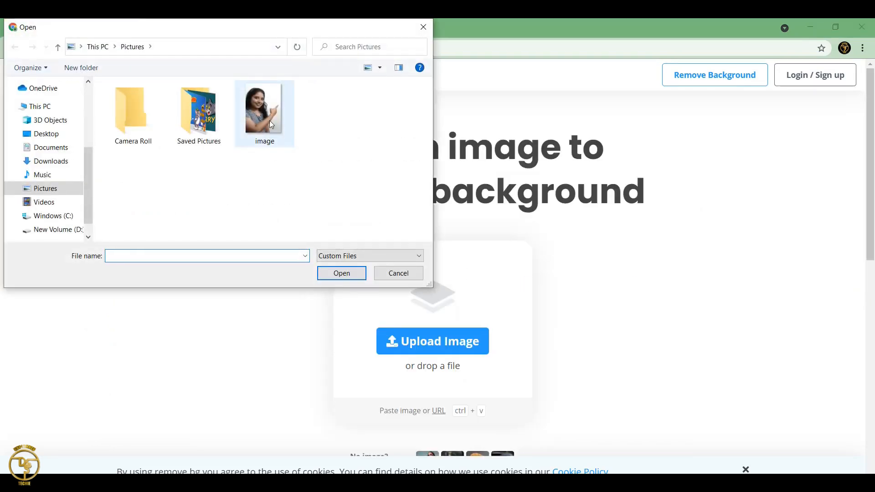
left_click(269, 119)
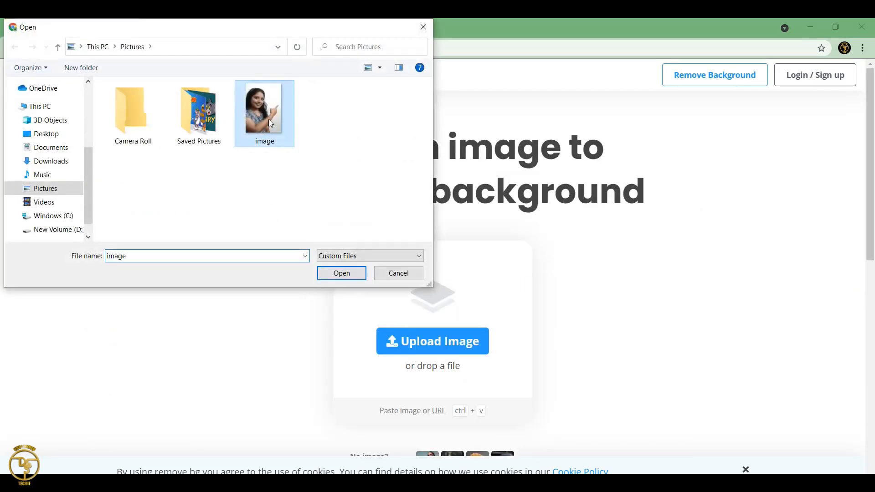
left_click(332, 273)
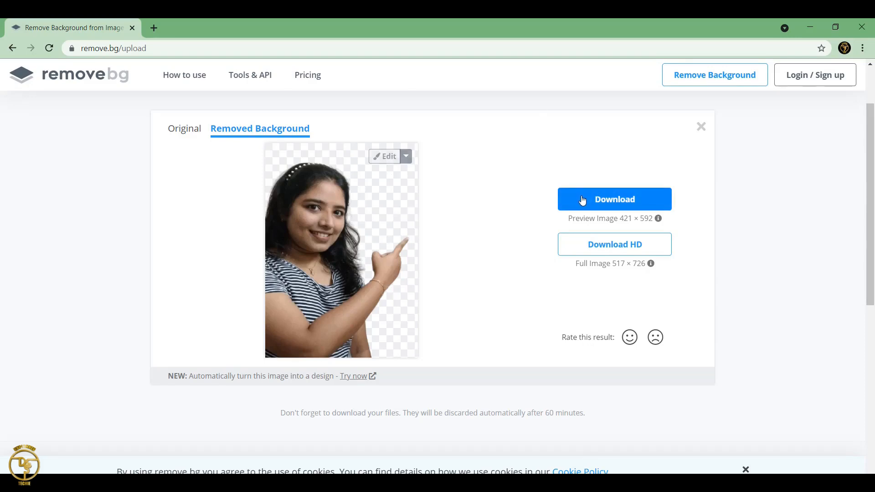
Step: Download the background-free preview as the PNG image-removebg-preview into Downloads and dismiss the offer to add a background
left_click(599, 201)
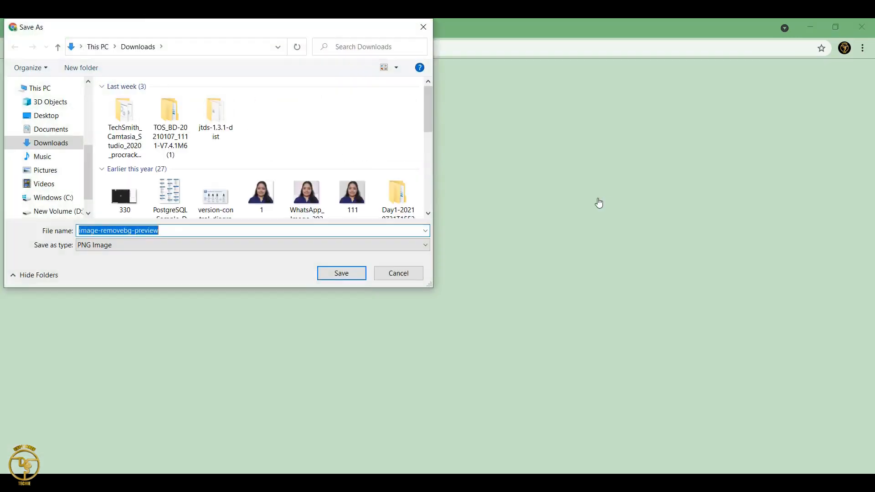
left_click(342, 274)
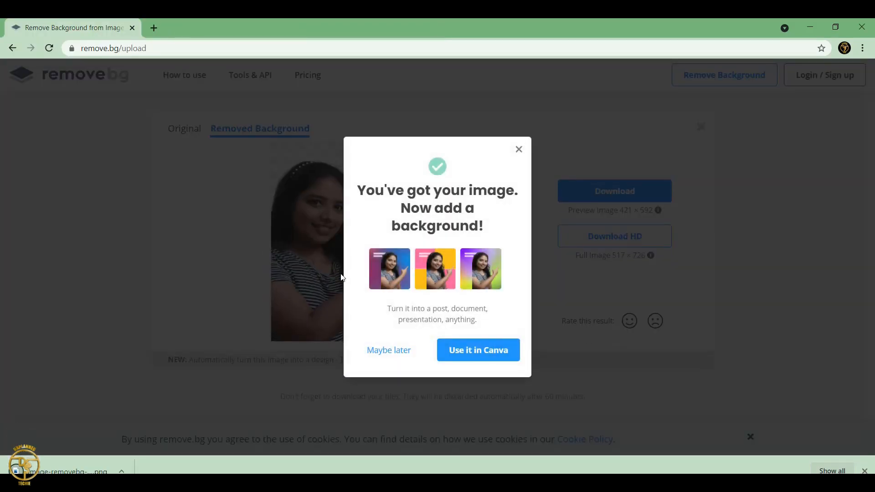
left_click(519, 149)
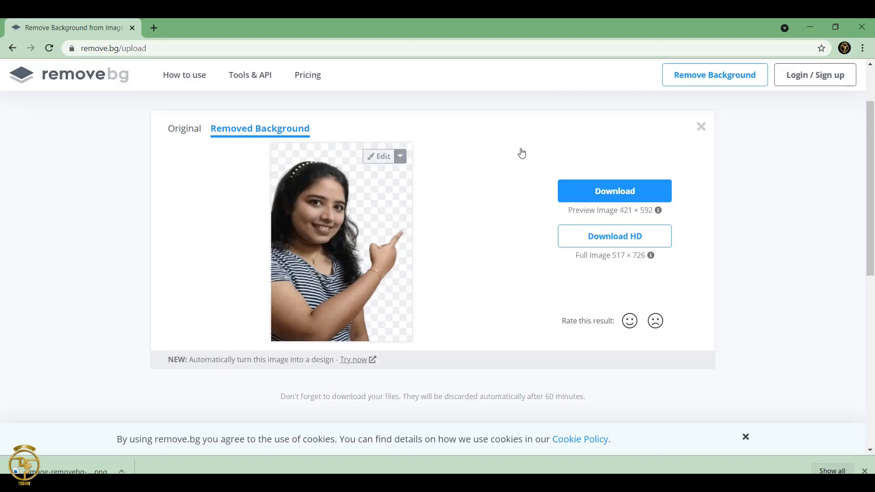
Step: Open the Canva website in a new browser tab by searching Google for "canva"
left_click(153, 28)
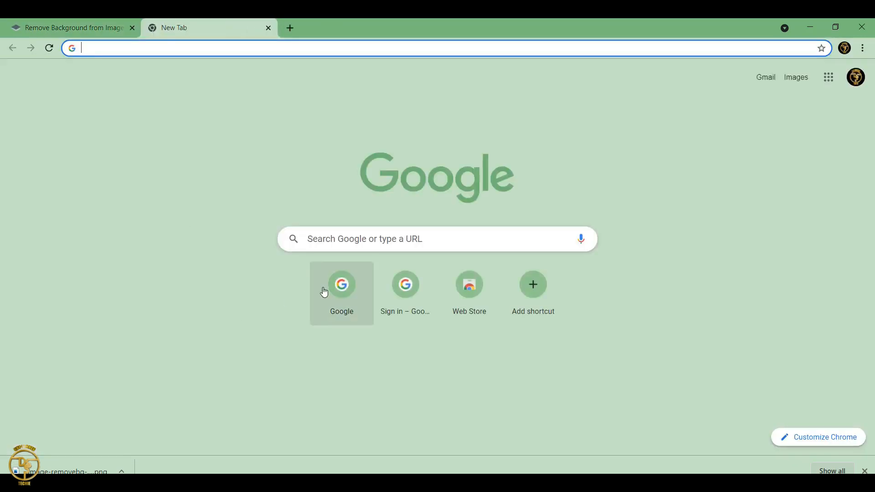
left_click(342, 290)
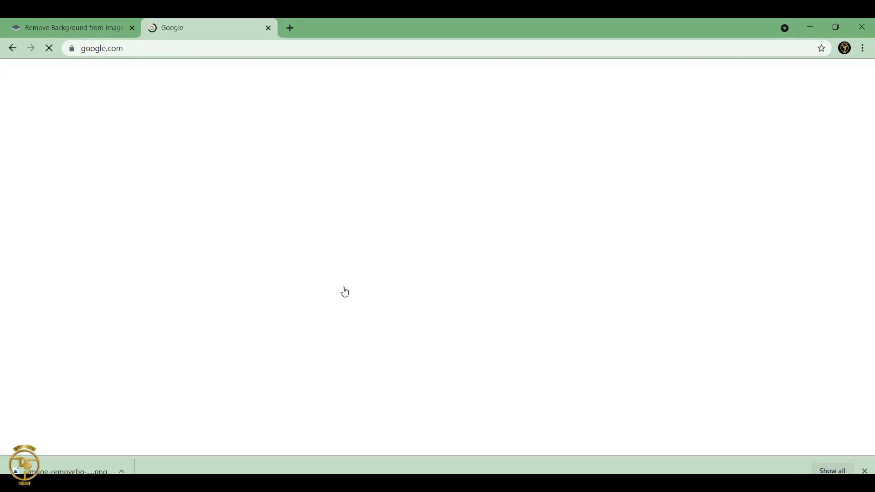
type("canv")
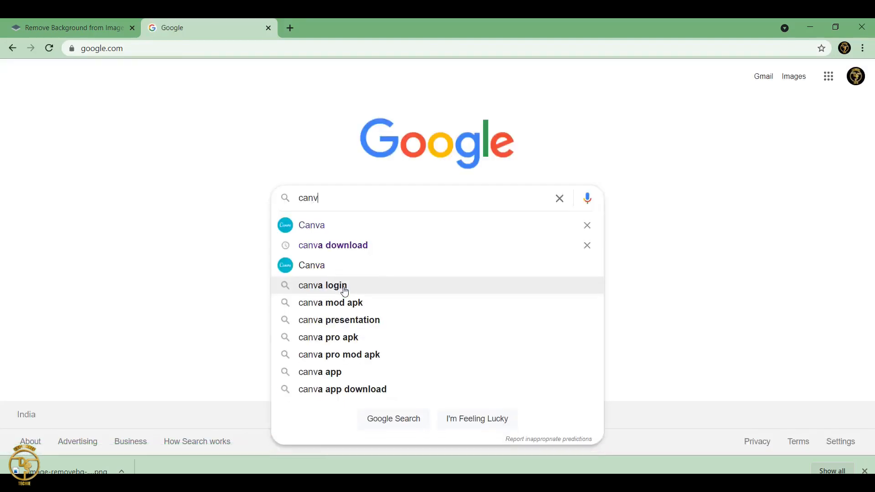
type("a")
key("Return")
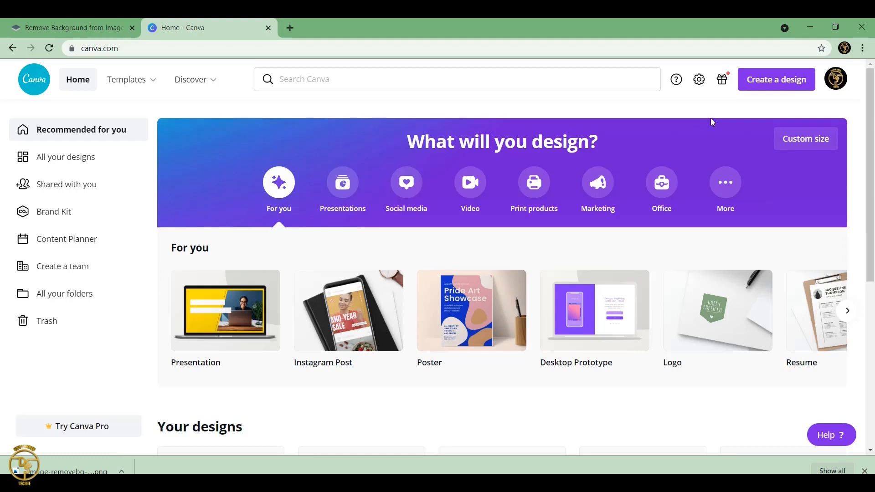
Step: Create a new YouTube Thumbnail design, 1280 × 720 px, by searching the design types for "youtube thum"
left_click(779, 82)
type("youtube")
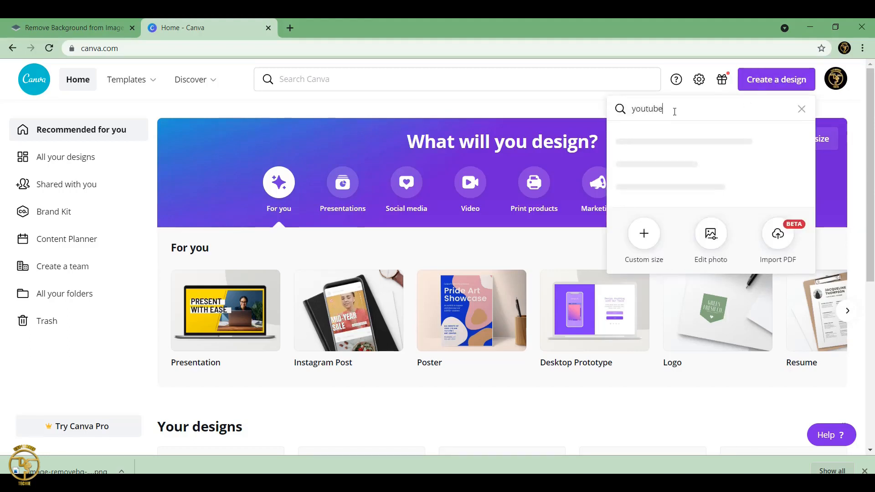
type(" t")
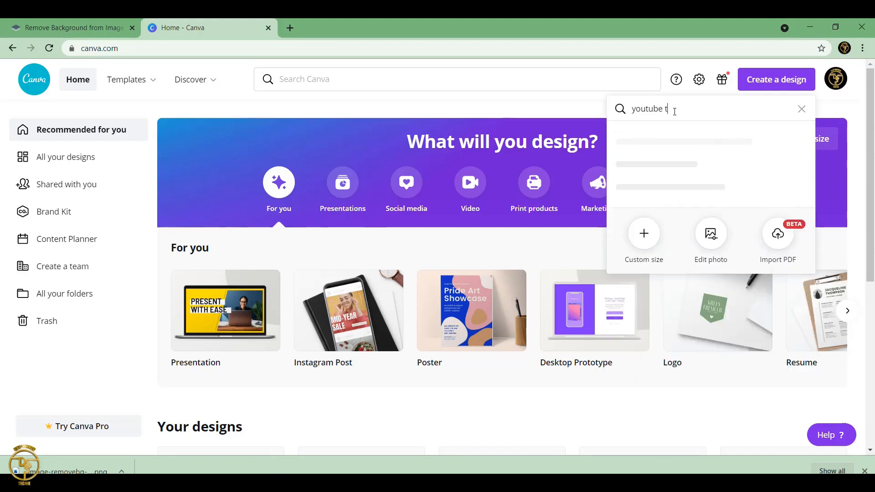
type("hum")
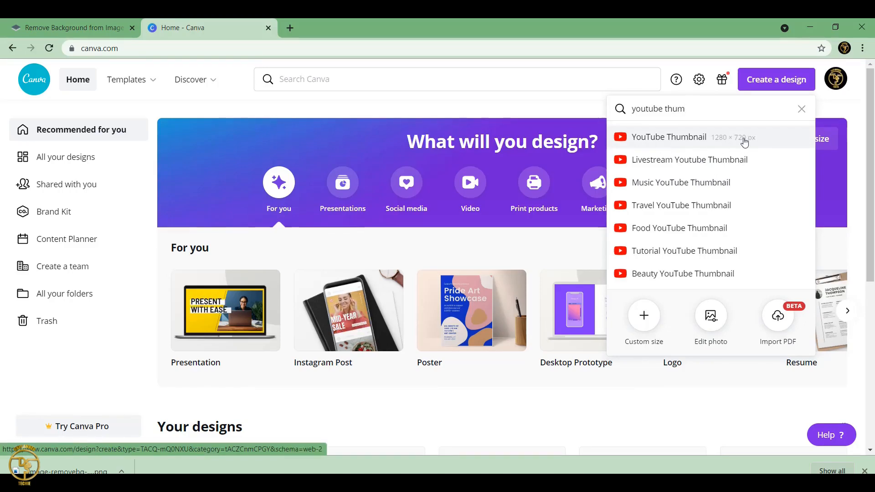
left_click(698, 139)
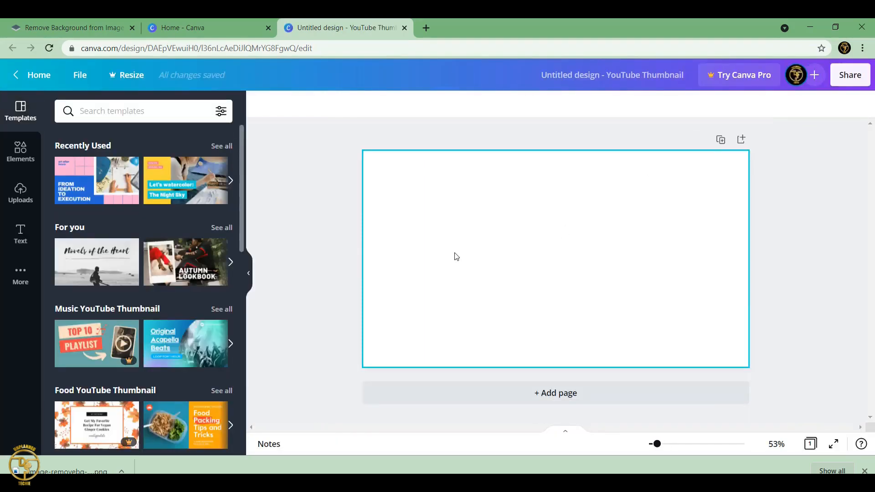
Step: Apply the recently used "From Ideation to Execution" template and remove its headline and "art after hours" texts
left_click(96, 184)
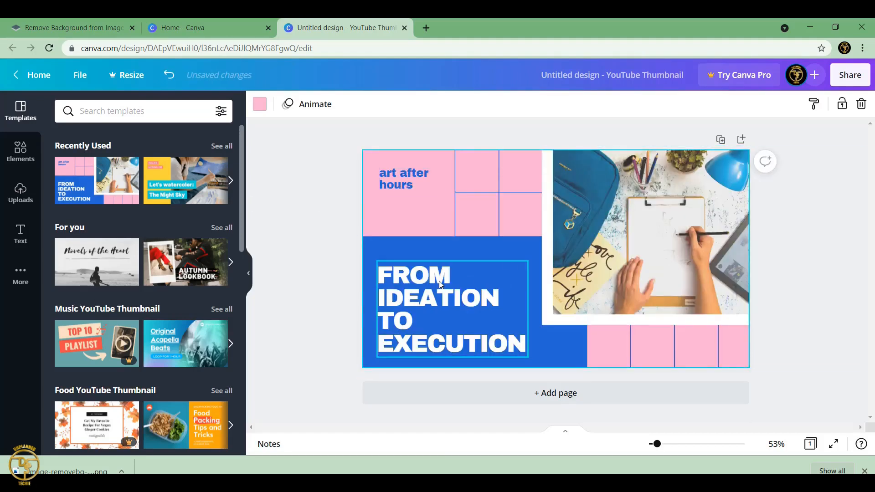
left_click(433, 297)
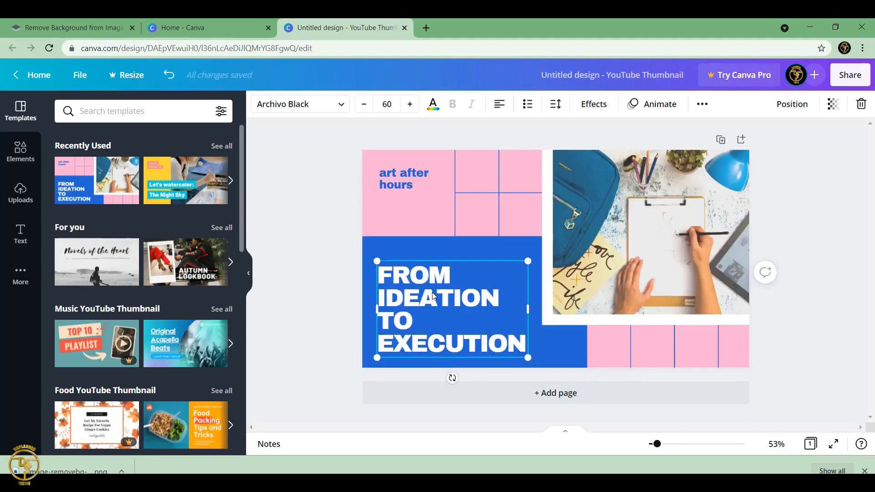
left_click(441, 264)
key("BackSpace")
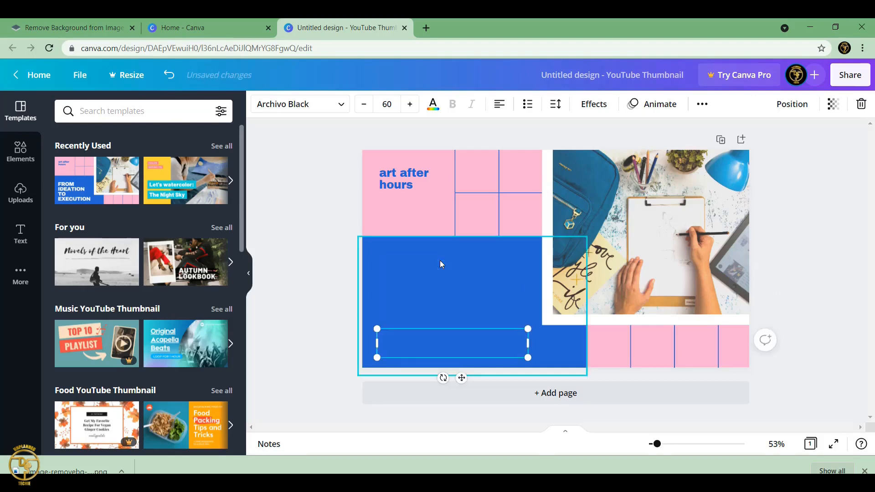
left_click(414, 178)
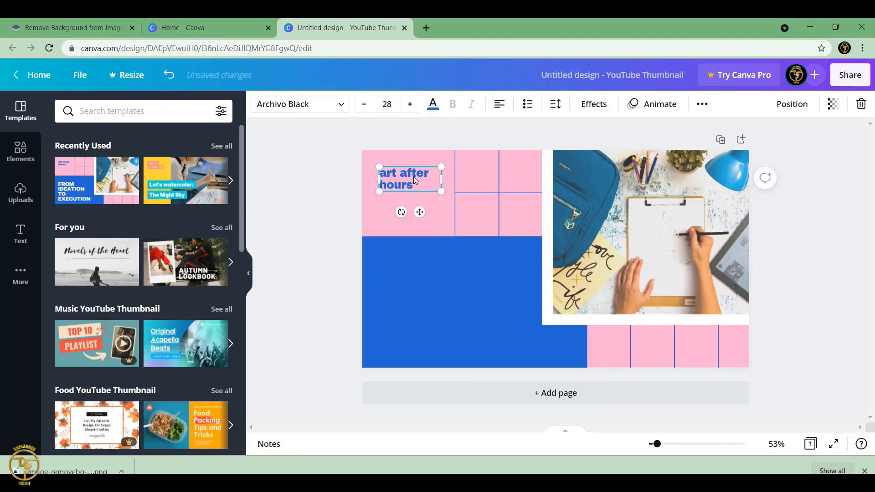
key("Delete")
Step: Delete the template's grid lines, desk photo and white photo frame, keeping only the blue rectangle on the pink background
left_click(488, 180)
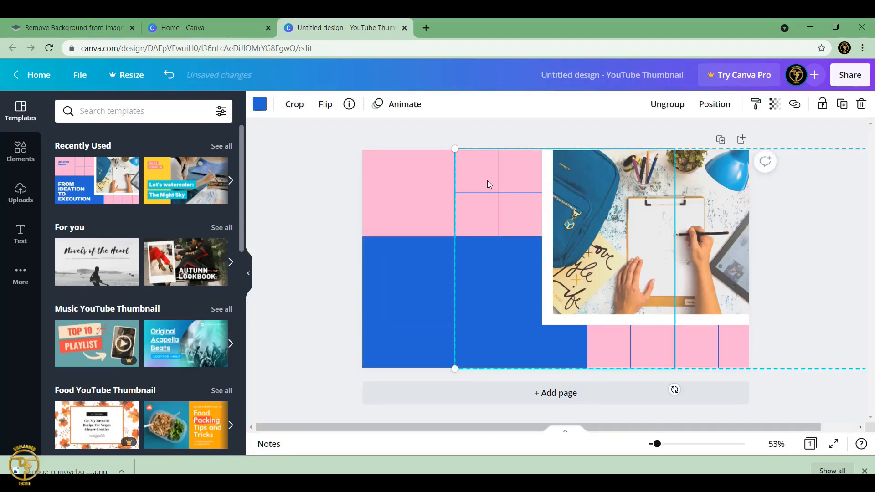
key("Delete")
left_click(590, 191)
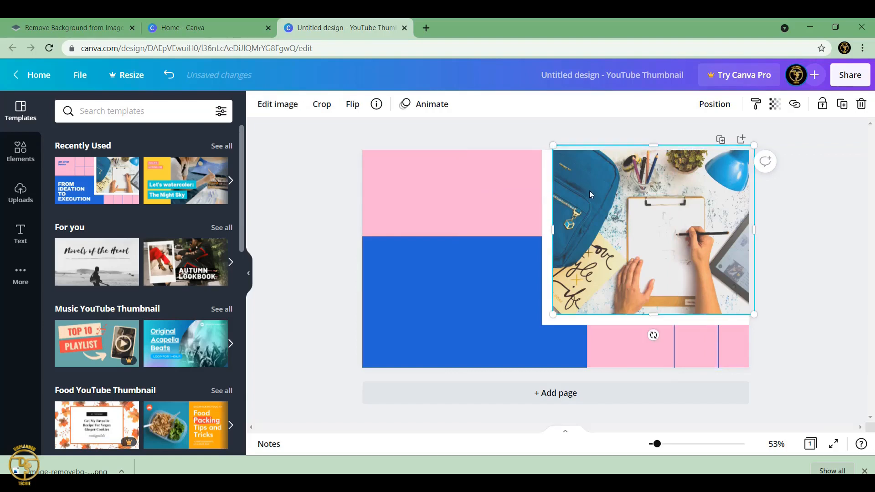
key("Delete")
left_click(591, 194)
key("Delete")
Step: Stretch the blue rectangle to the full page height and narrow it to about the left third of the thumbnail
left_click(522, 280)
left_click(523, 280)
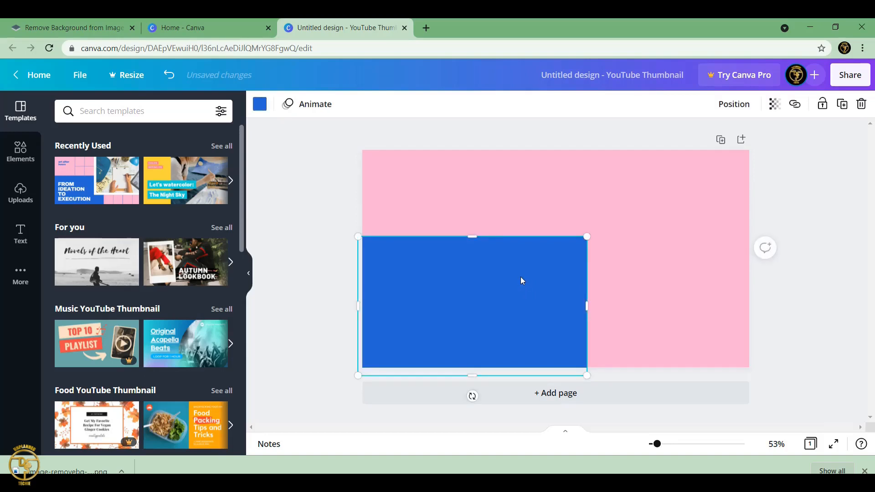
left_click_drag(471, 238, 467, 146)
left_click_drag(588, 262, 493, 260)
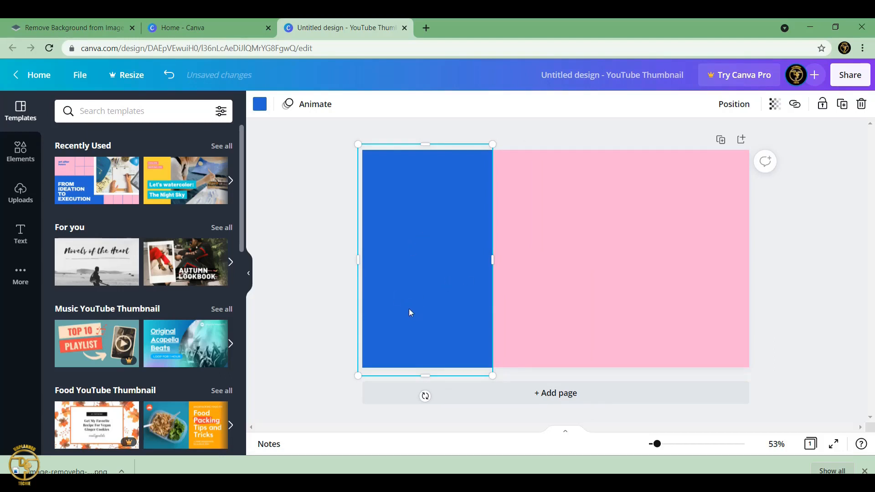
left_click(307, 263)
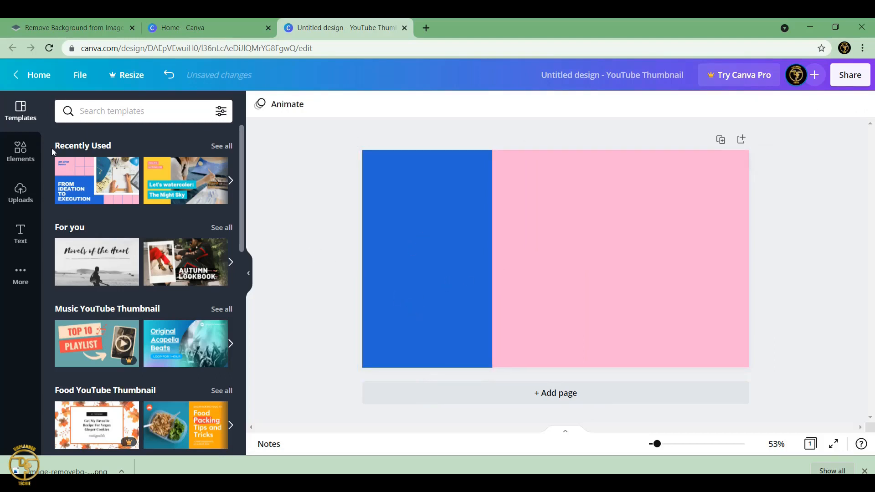
Step: Add the brighter uploaded cutout of the pointing woman, place it in the blue panel's lower-left corner and enlarge it
left_click(20, 196)
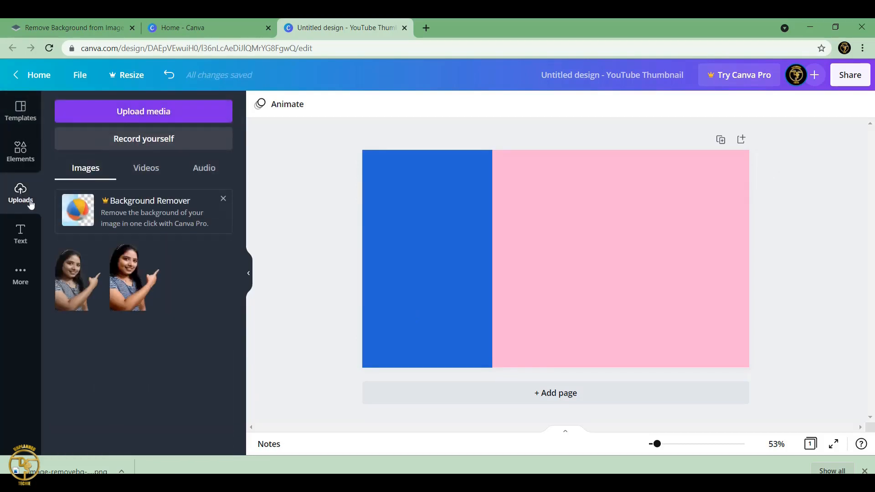
left_click(128, 294)
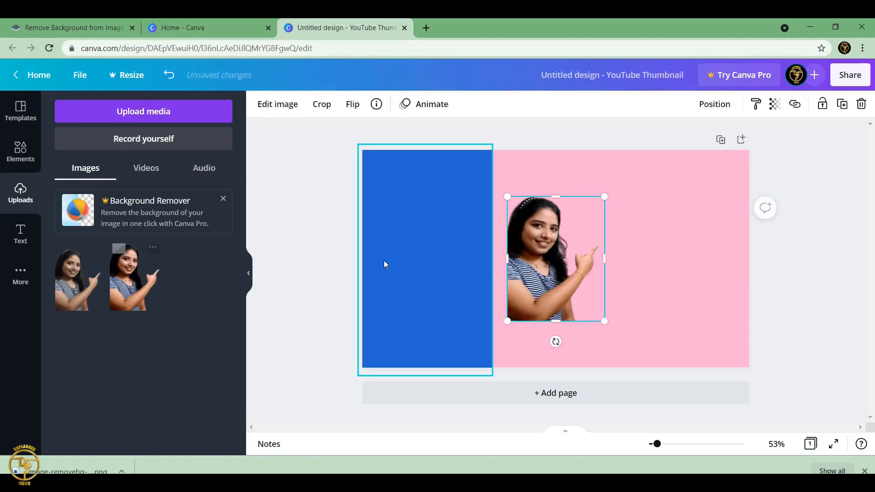
left_click_drag(551, 270, 406, 310)
left_click_drag(459, 243, 461, 210)
left_click(557, 193)
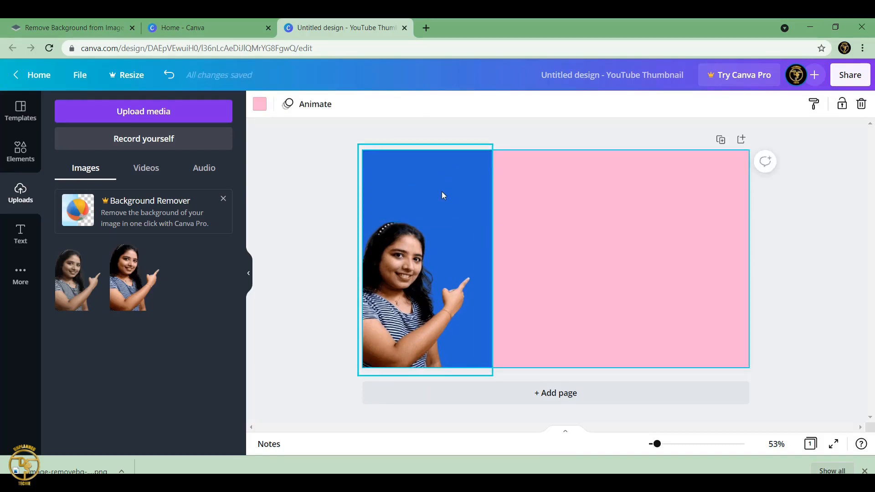
Step: Search the elements for "canva" and place the round turquoise Canva logo at the top of the blue panel
left_click(20, 151)
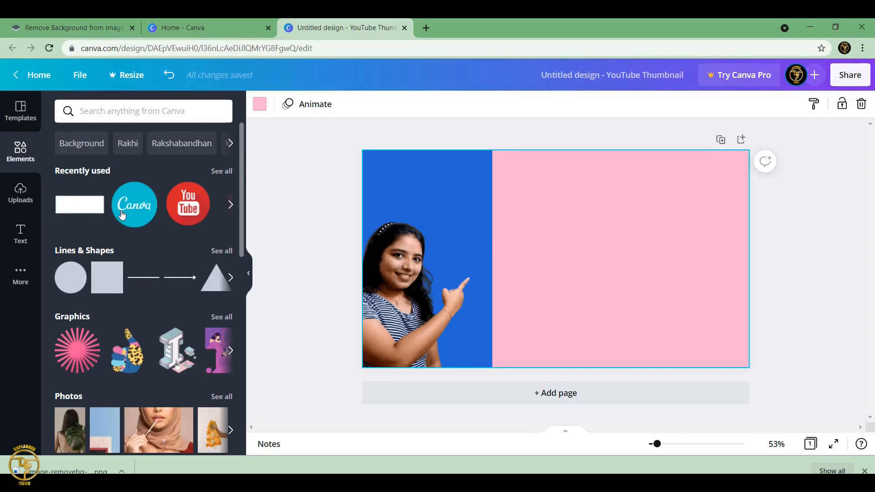
left_click(128, 111)
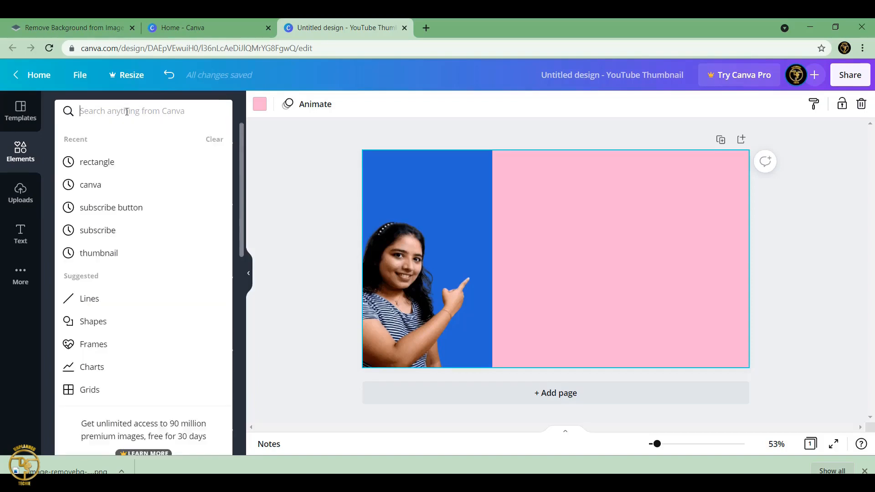
type("canva")
key("Return")
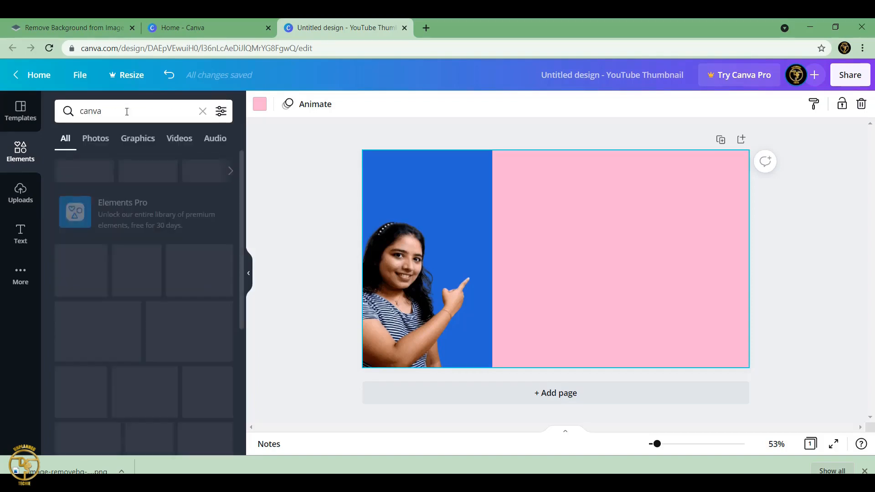
left_click(91, 261)
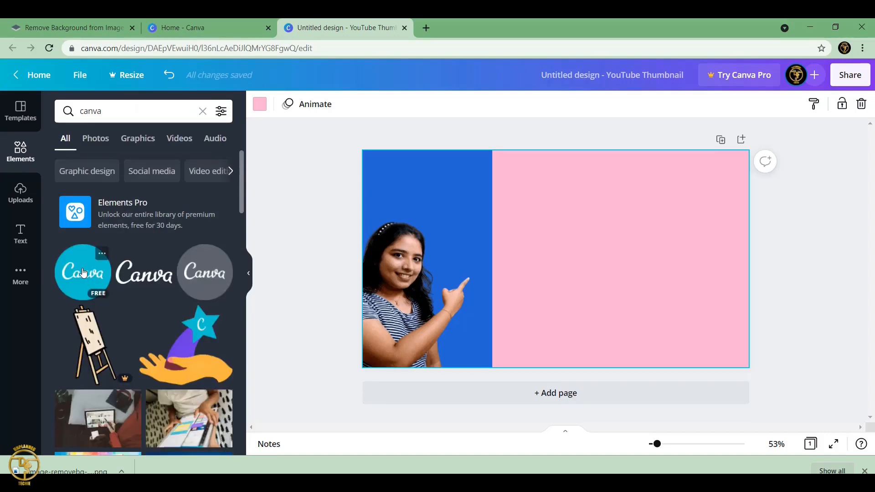
left_click_drag(570, 272, 463, 207)
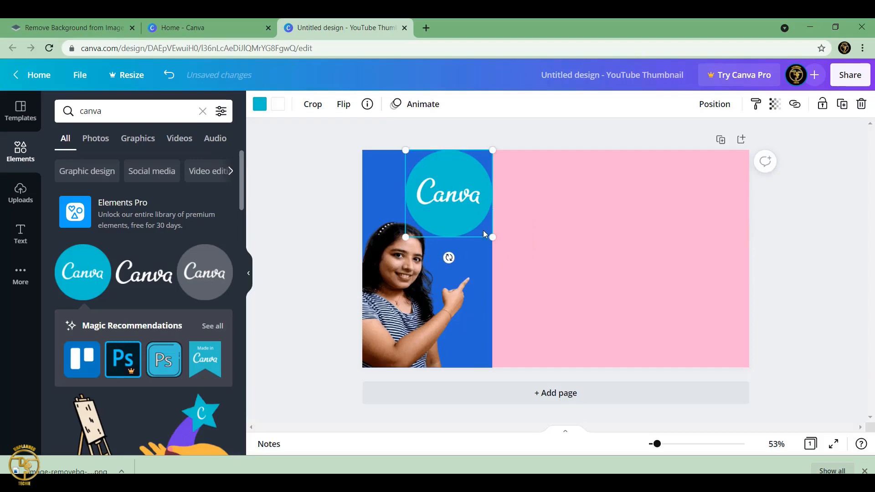
Step: Shrink the round Canva logo and place it in the blue panel's upper-right corner
left_click_drag(493, 237, 464, 208)
left_click_drag(429, 182, 445, 186)
left_click(517, 191)
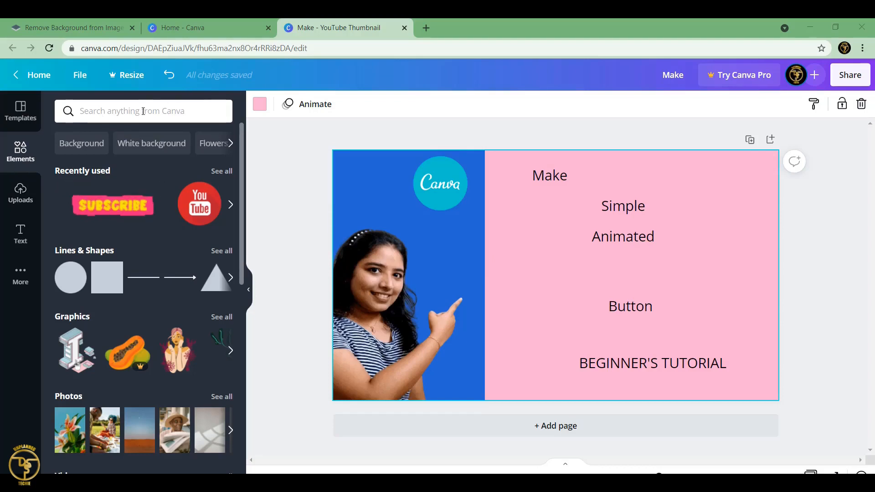
Step: Add the recently used animated pink SUBSCRIBE sticker, shrink it and place it between the "Animated" and "Button" texts
left_click(129, 210)
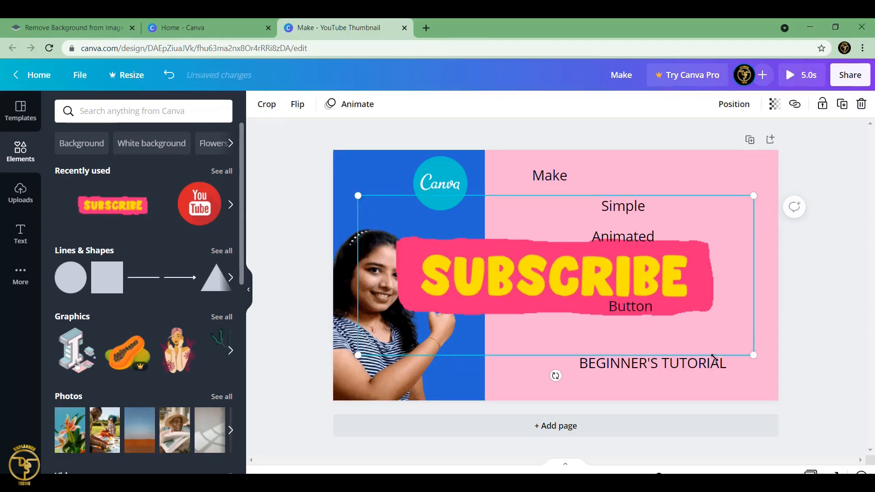
left_click_drag(358, 356, 464, 315)
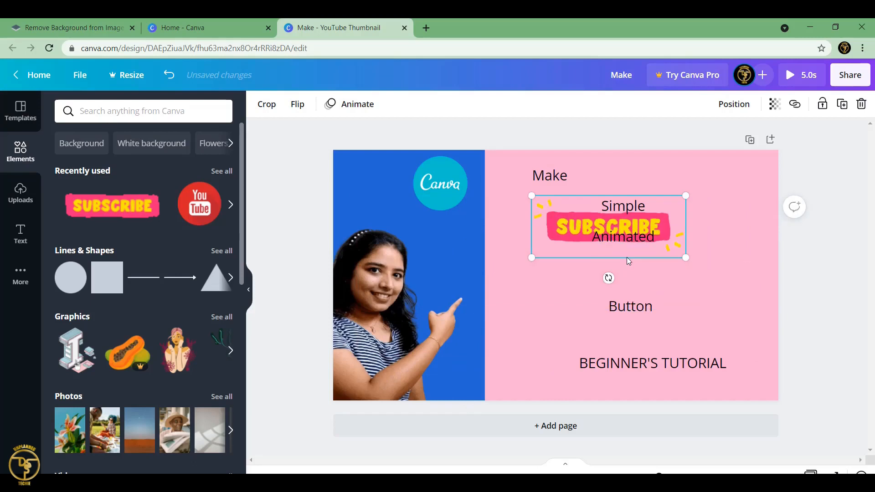
left_click_drag(629, 261, 646, 298)
left_click_drag(645, 298, 651, 297)
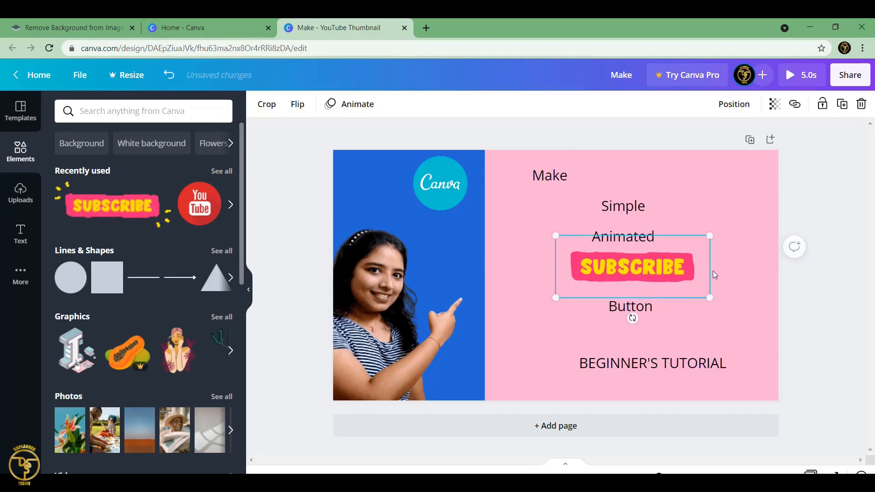
left_click(757, 279)
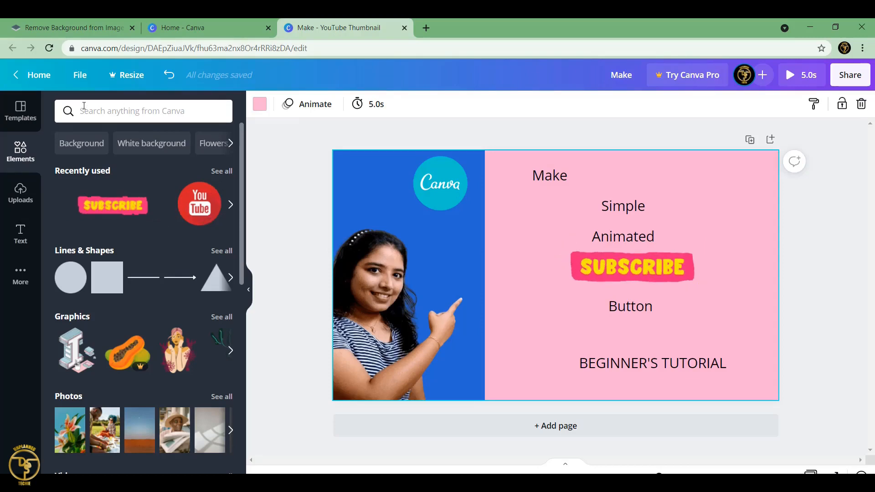
Step: Add the recently used round red YouTube icon, small, just before the "BEGINNER'S TUTORIAL" text
left_click(196, 198)
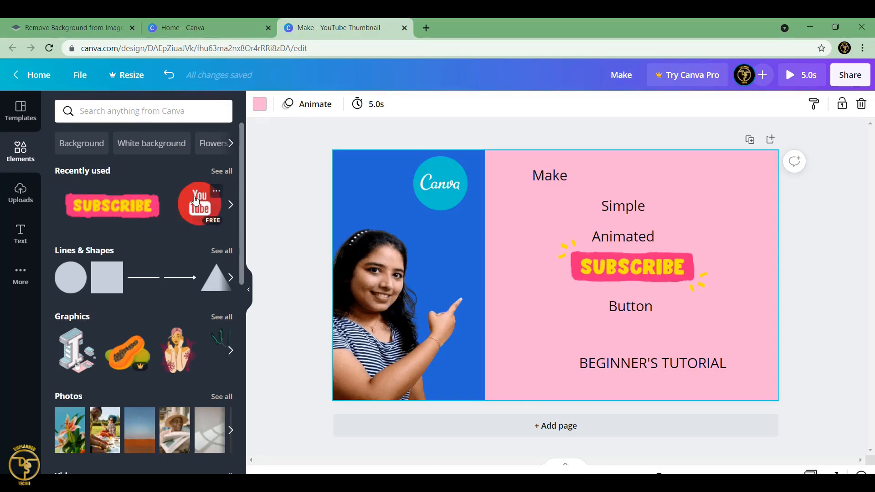
left_click_drag(605, 317, 552, 366)
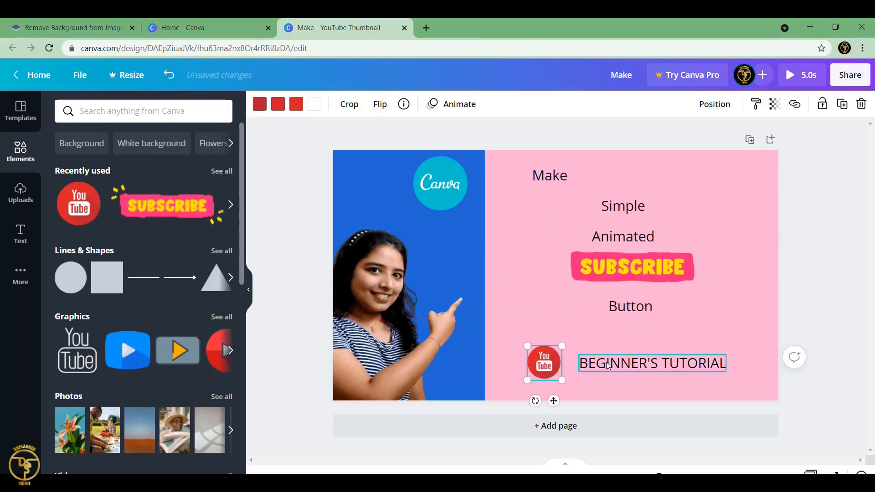
Step: Set the "BEGINNER'S TUTORIAL" text to the Gagalin font at size 40
left_click(647, 364)
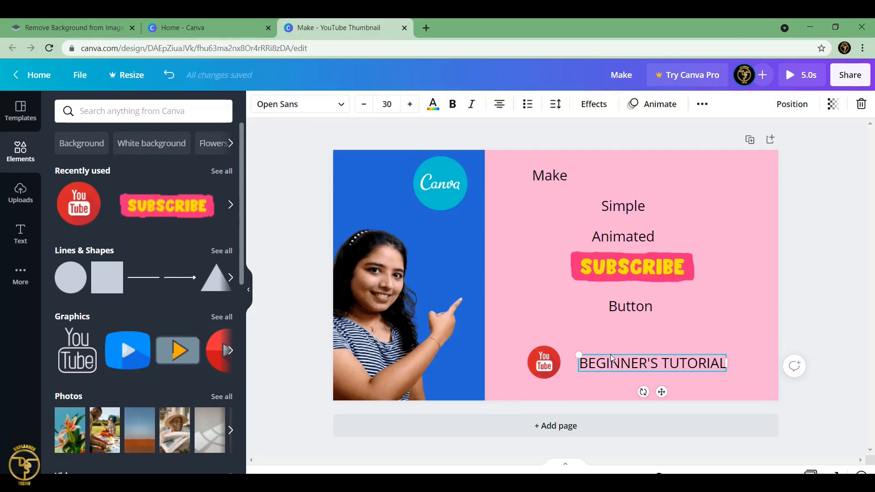
left_click(24, 238)
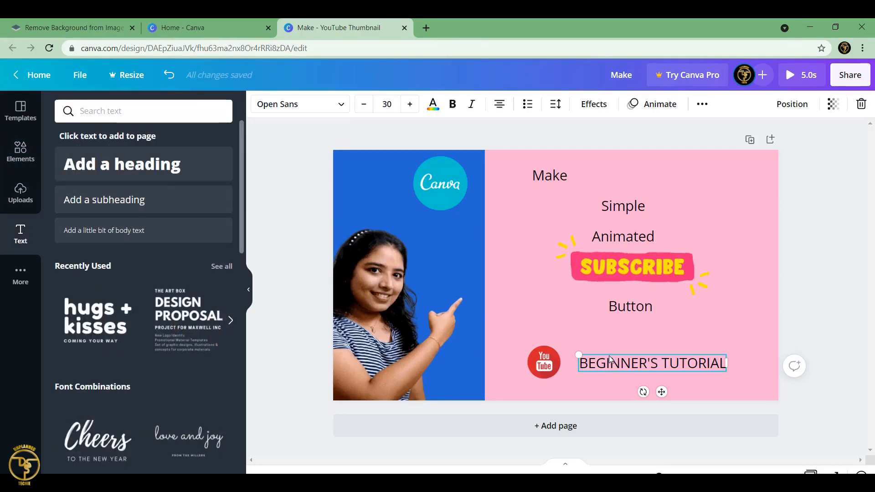
left_click(341, 108)
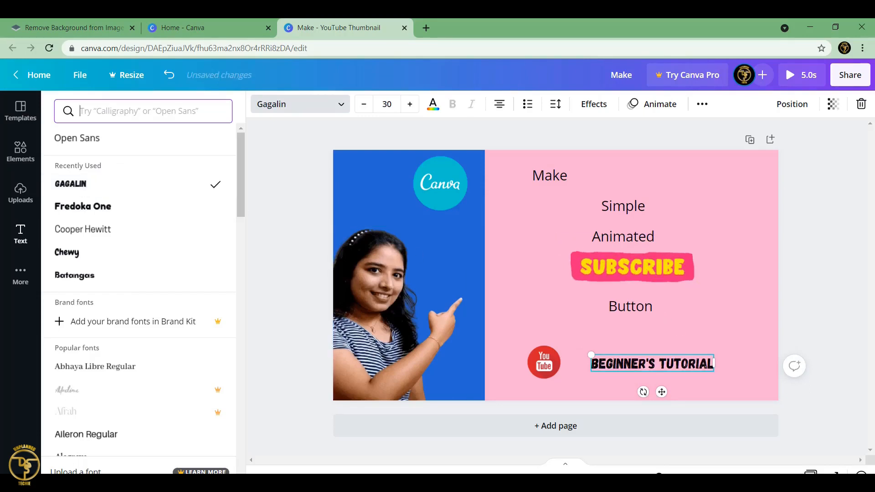
left_click(391, 104)
type("40")
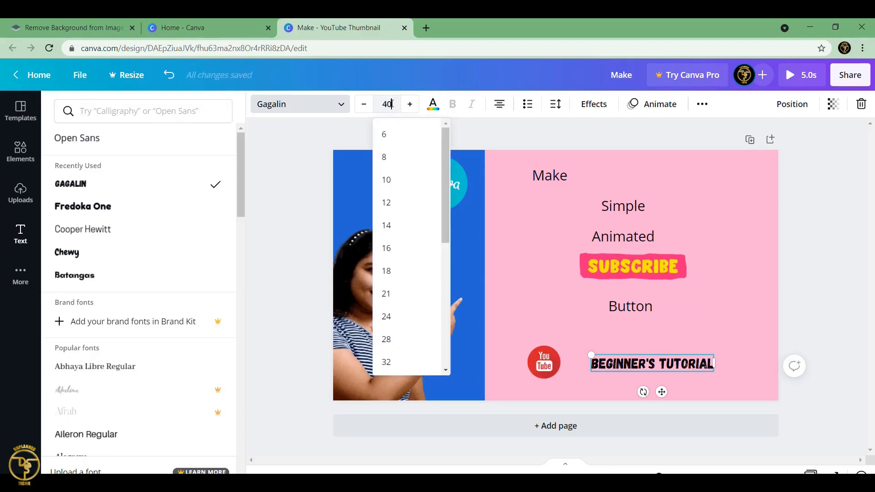
key("Return")
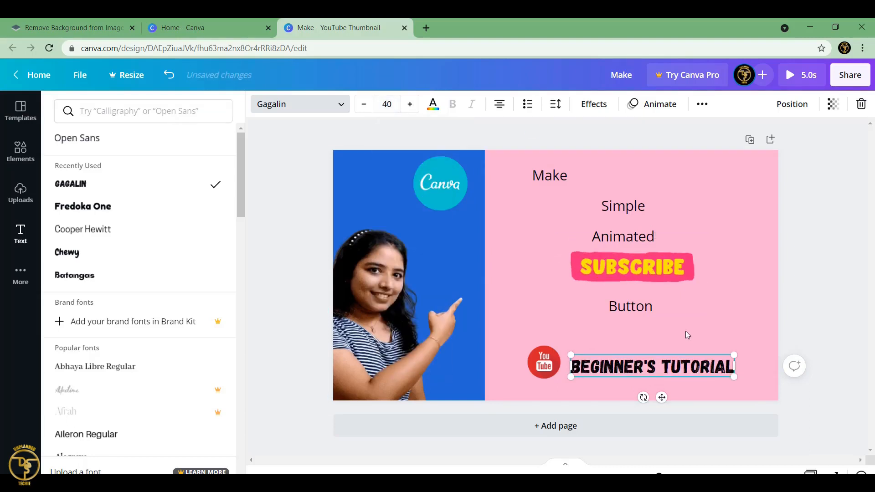
left_click(520, 181)
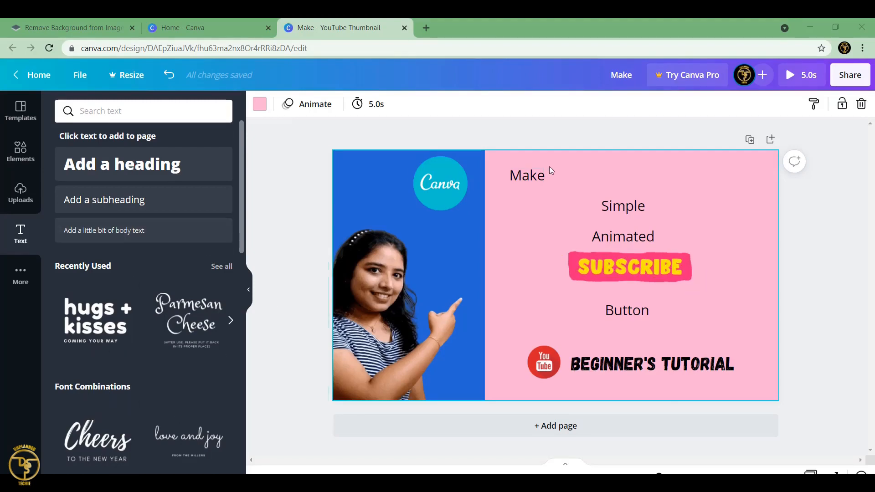
Step: Add the "hugs + kisses" text combination and replace its heading with "Make"
left_click(95, 318)
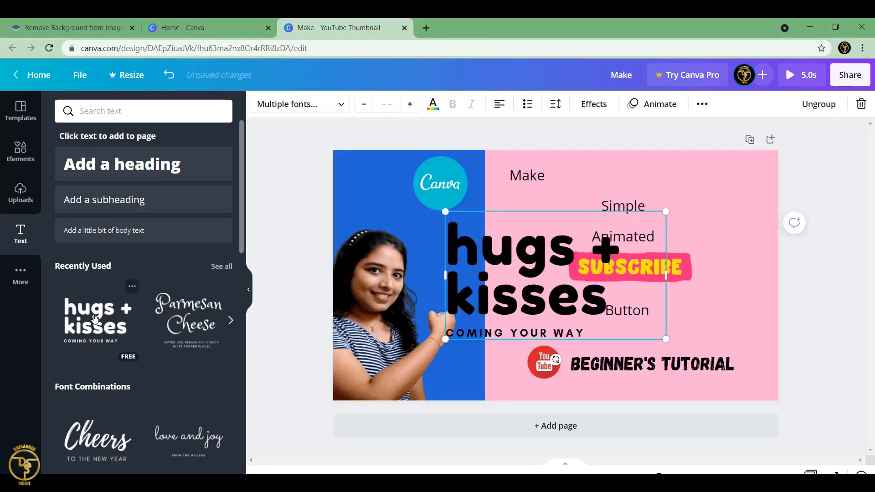
left_click(560, 302)
left_click(572, 299)
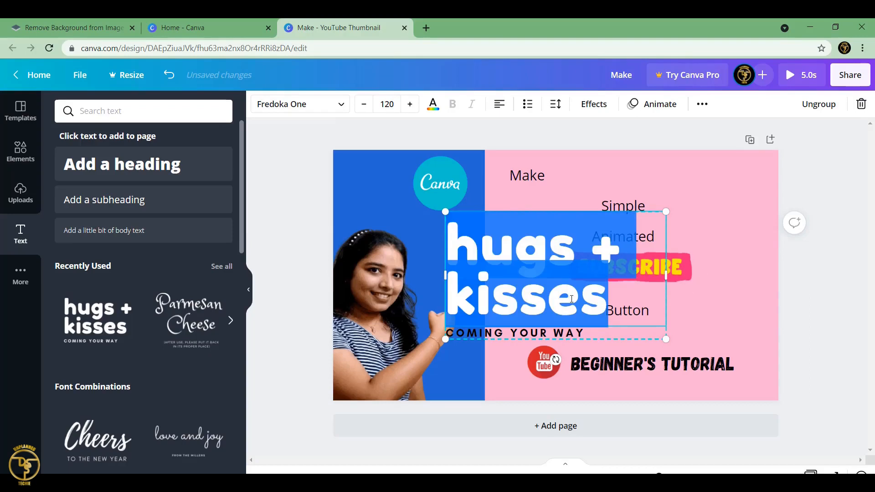
key("BackSpace")
type("Make")
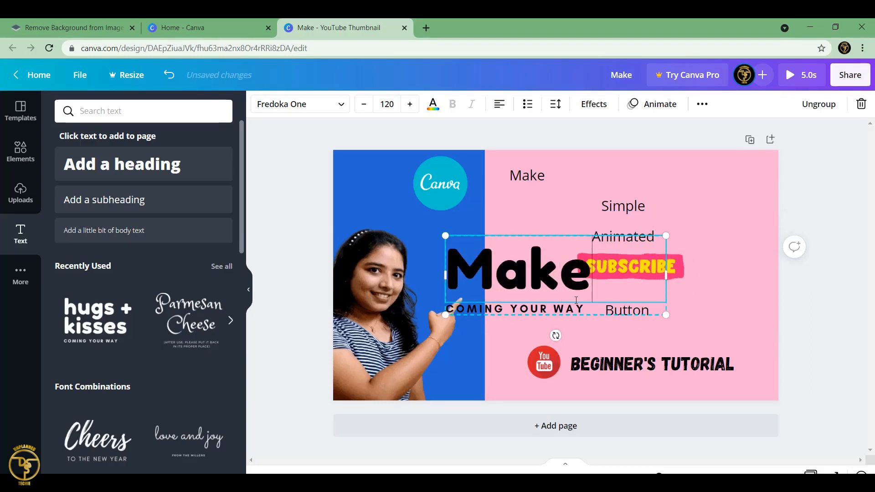
Step: Set the new "Make" heading to font size 70 and colour it white
left_click_drag(598, 270, 457, 266)
left_click(394, 105)
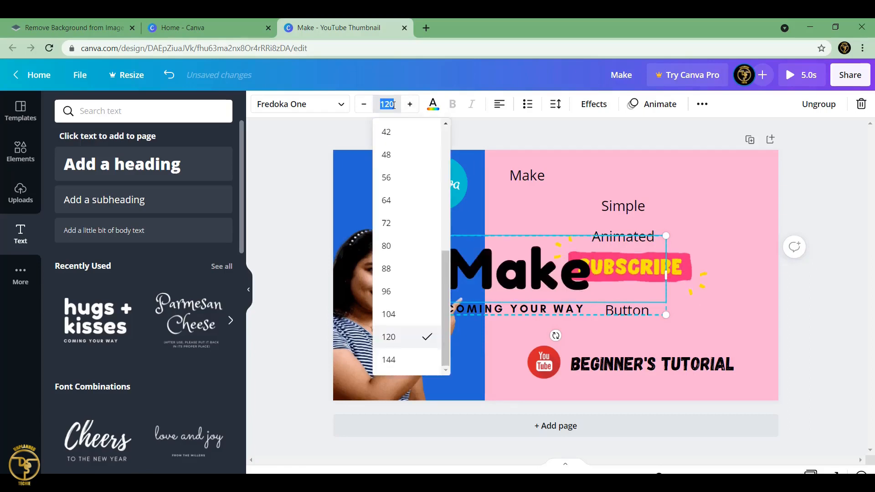
key("Return")
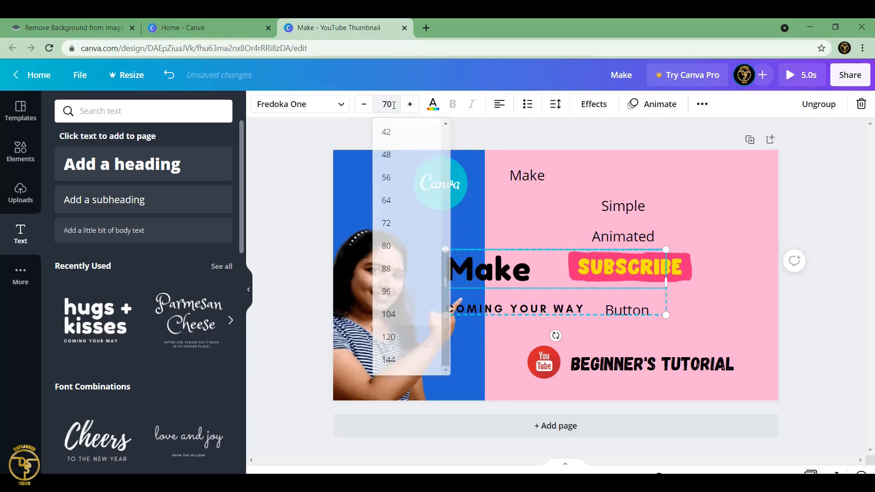
left_click(436, 106)
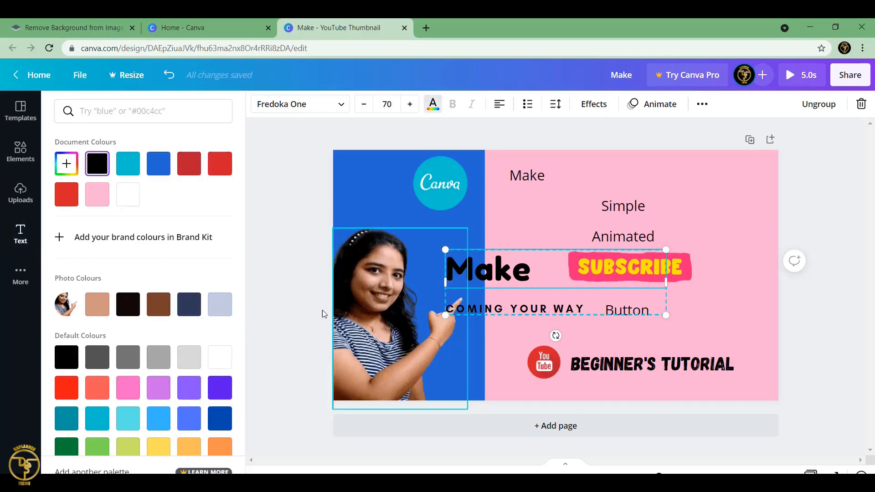
left_click(218, 355)
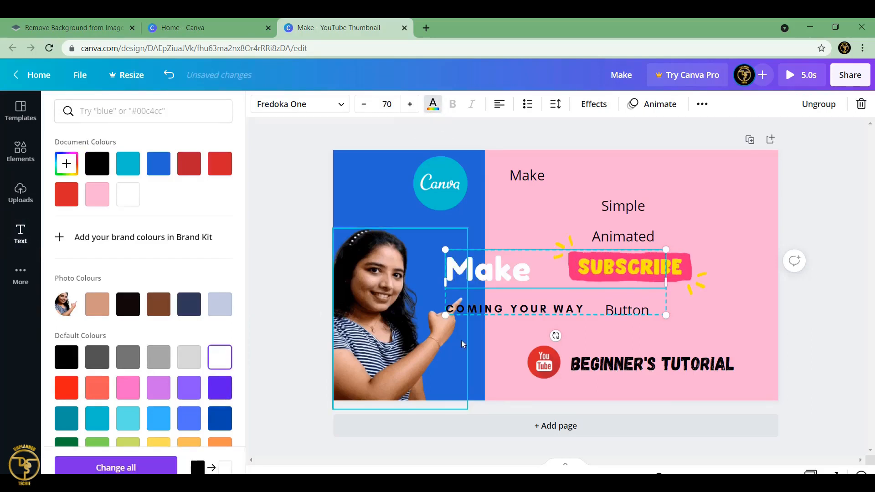
Step: Delete the "COMING YOUR WAY" subtitle and the plain black "Make" text
left_click(556, 308)
key("Delete")
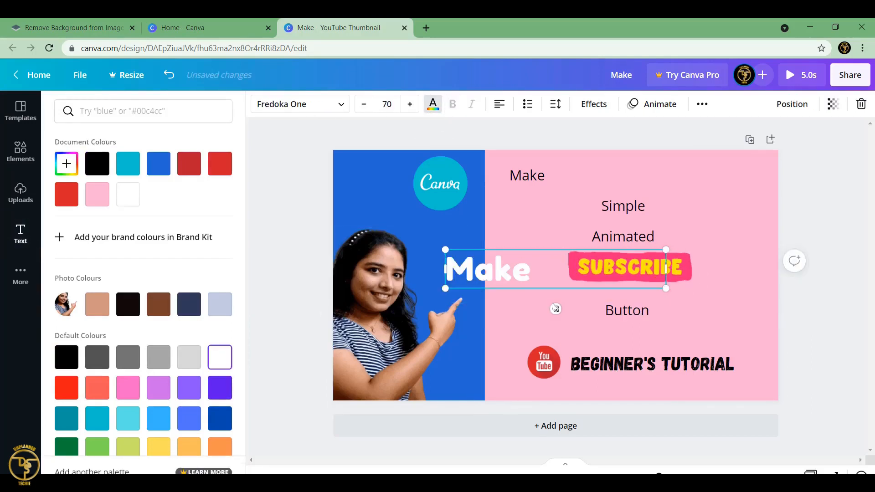
left_click(539, 178)
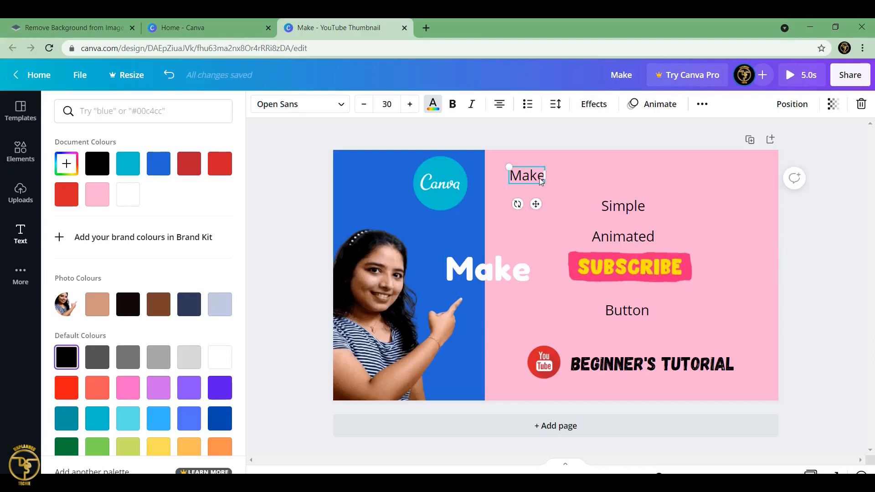
key("Delete")
Step: Move the white "Make" heading to the upper-left corner of the pink area
left_click(499, 254)
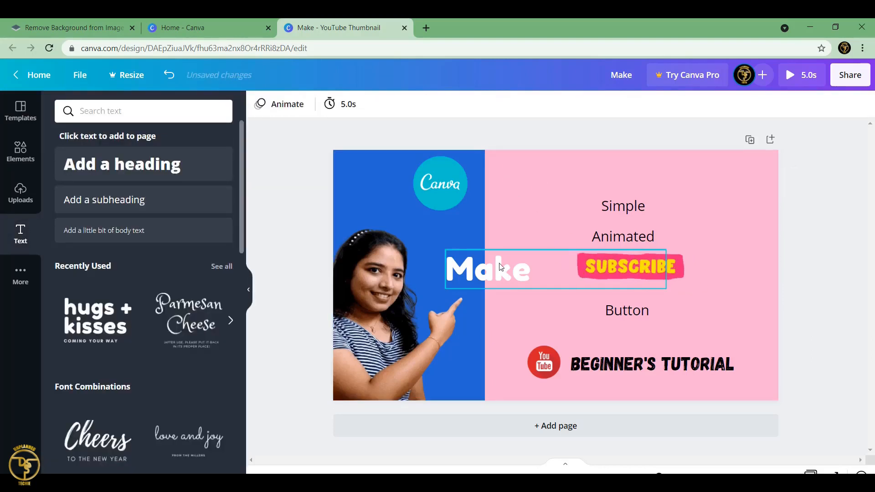
left_click(502, 259)
left_click_drag(503, 258, 545, 166)
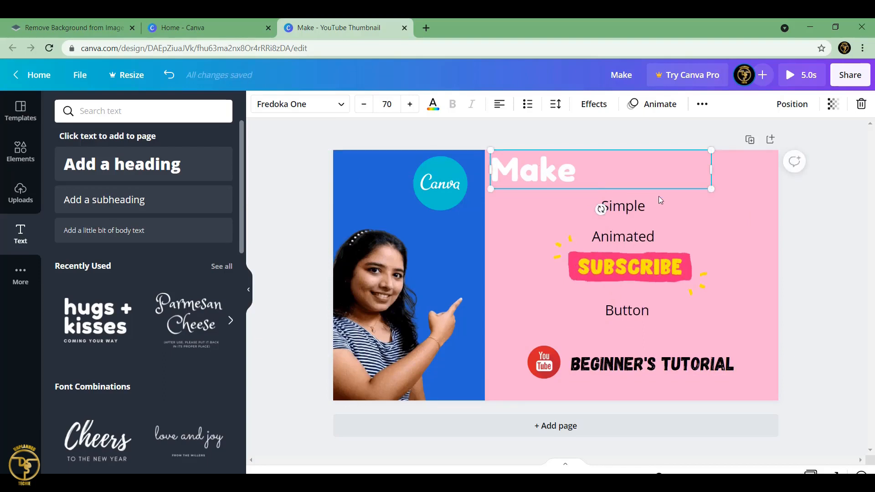
left_click(752, 259)
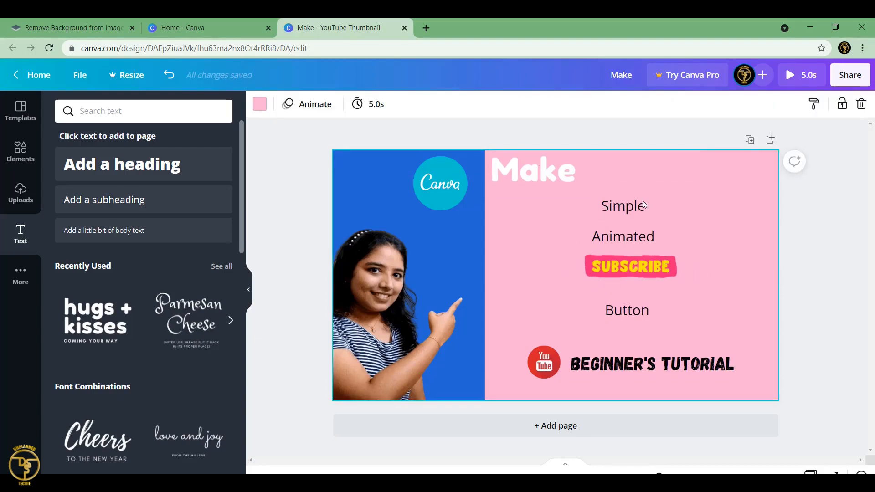
Step: Add the "Parmesan Cheese" text combination and replace its heading with "Simple"
left_click(199, 307)
left_click(528, 278)
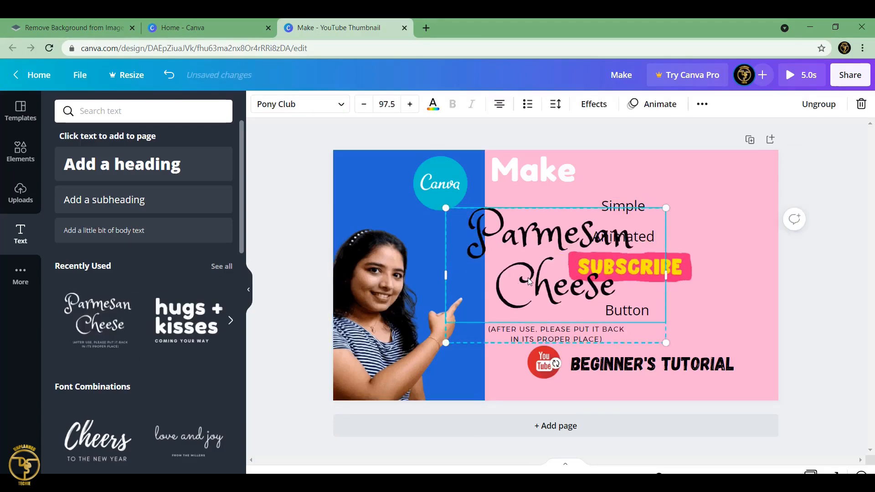
left_click(590, 286)
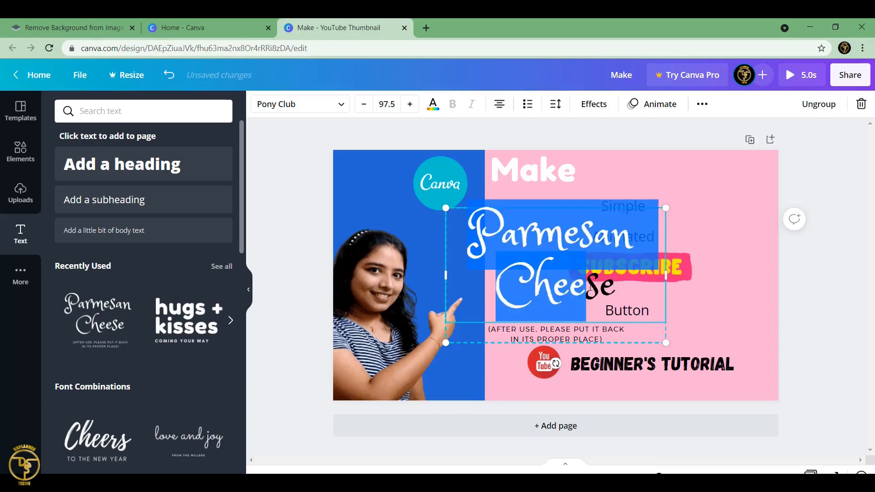
key("BackSpace")
type("Simple")
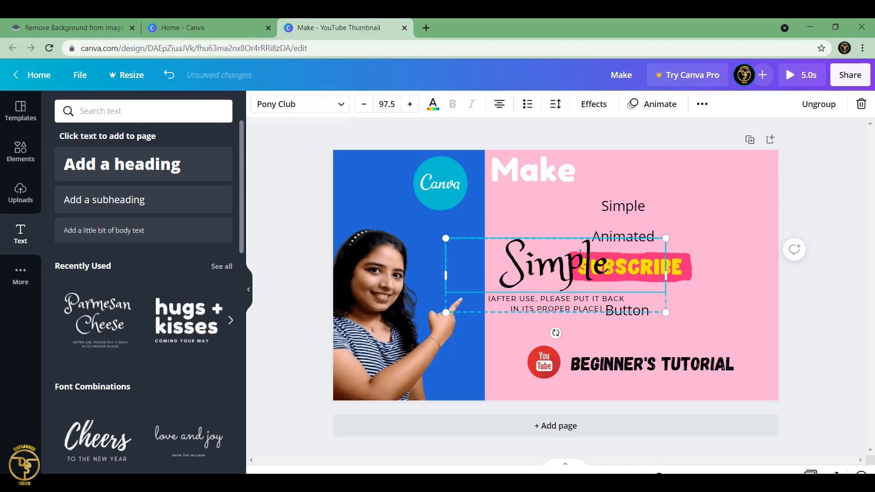
Step: Set the script "Simple" heading to font size 70 and colour it white
left_click_drag(607, 268, 509, 263)
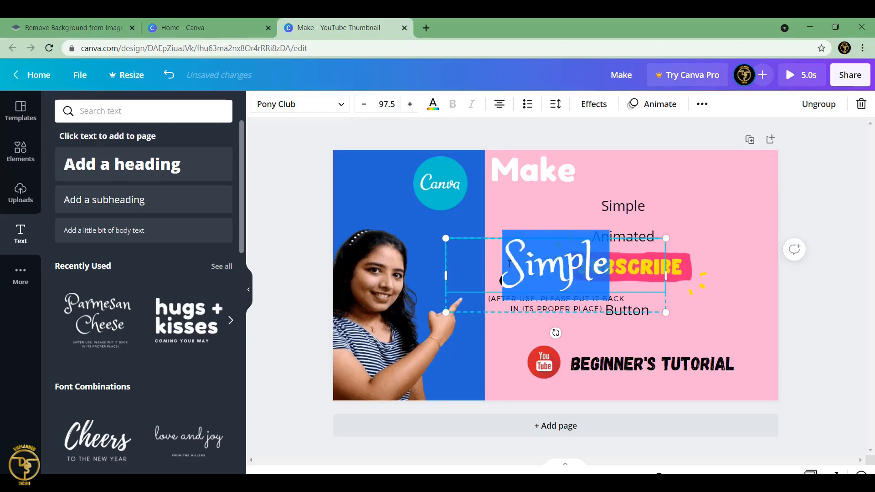
left_click(398, 105)
key("BackSpace")
type("70")
key("Return")
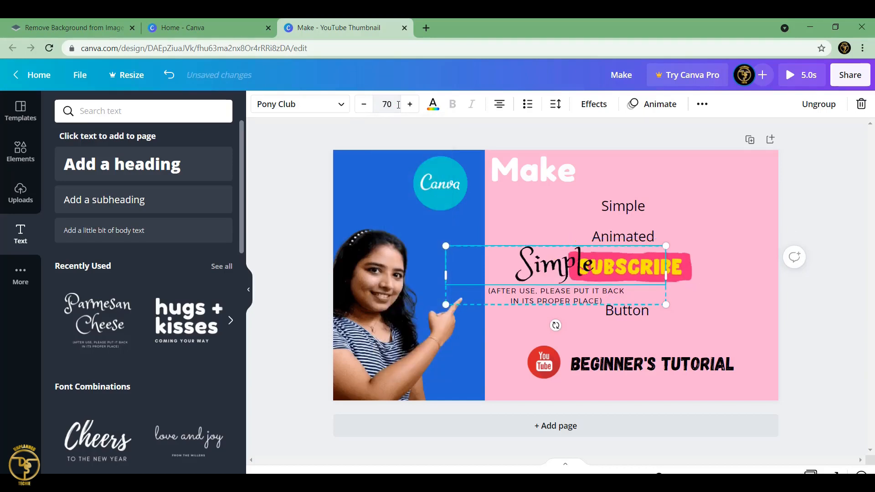
left_click(434, 105)
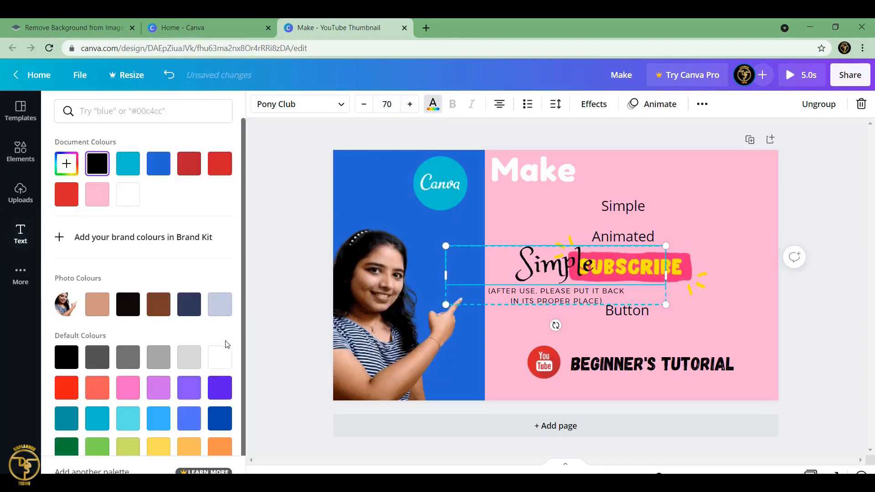
left_click(220, 365)
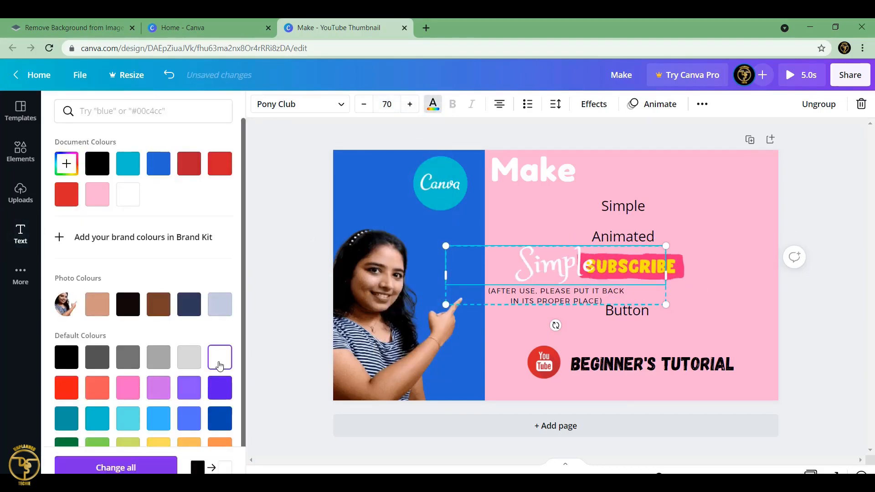
Step: Replace the plain "Simple" text with the white script one placed just after "Make", and delete its small caption
left_click(615, 210)
key("Delete")
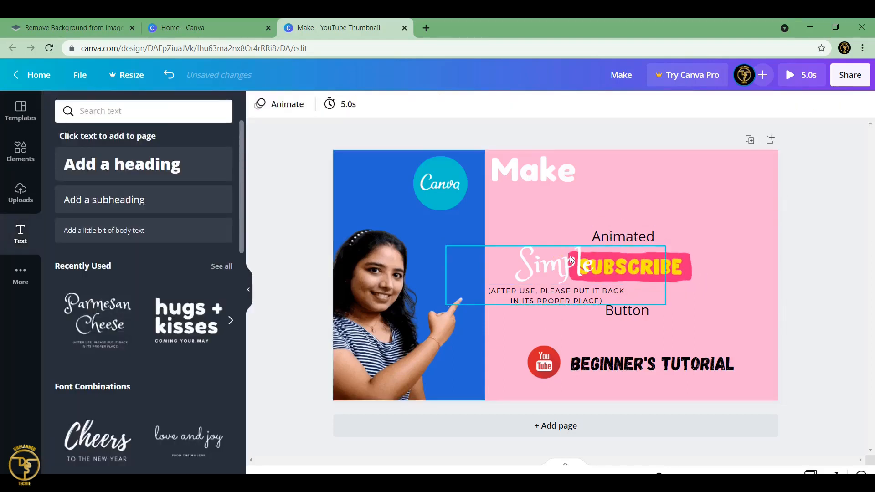
left_click_drag(571, 259, 658, 168)
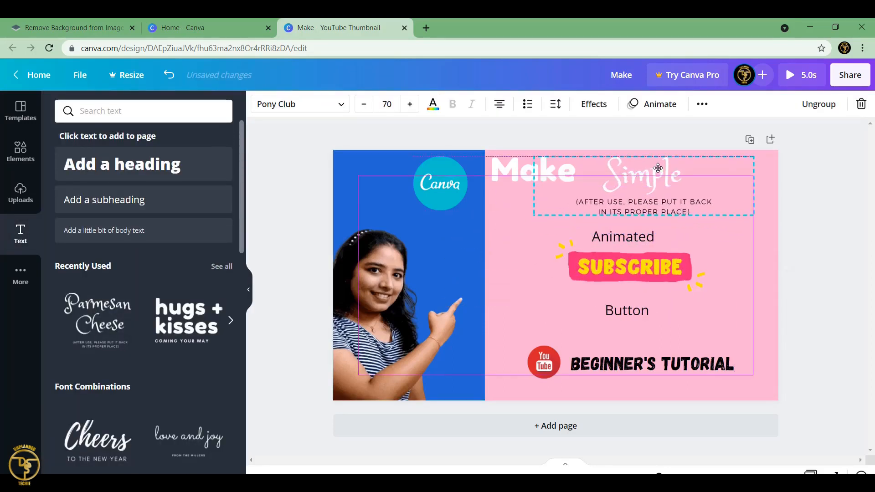
left_click(677, 208)
key("Delete")
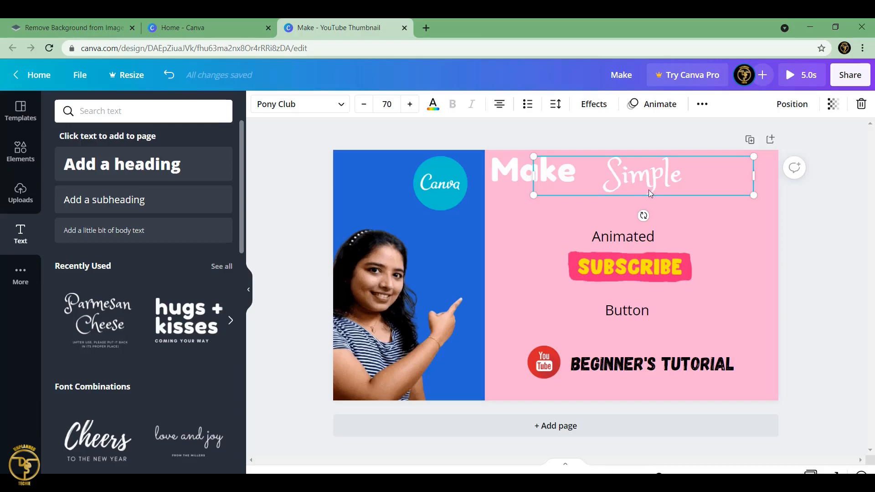
Step: Add a square shape and fit it as a rectangular background behind the white "Simple" text
left_click(685, 211)
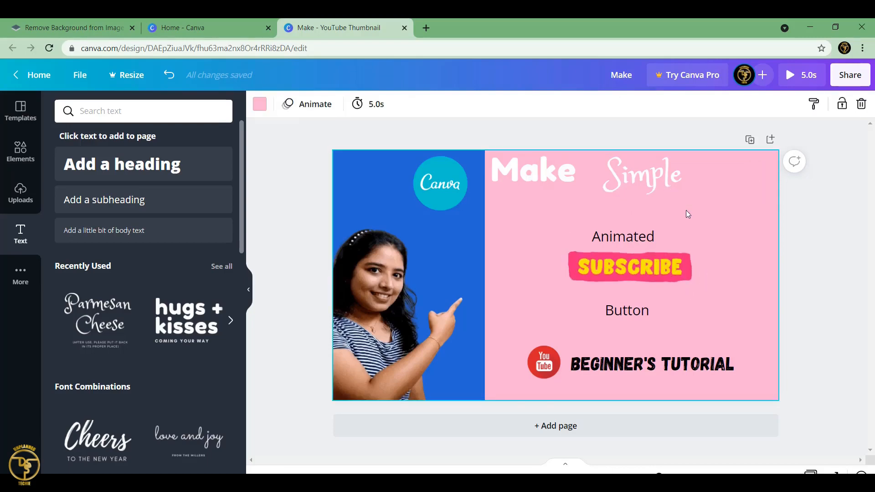
left_click(20, 153)
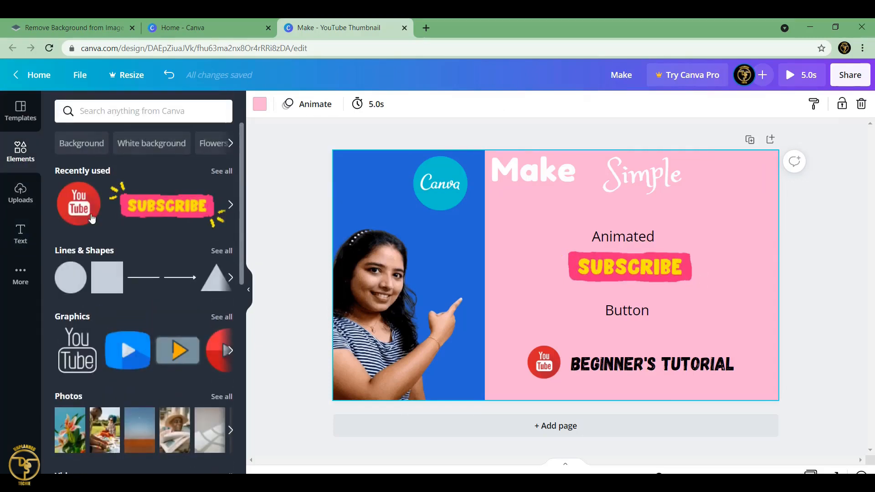
left_click(101, 275)
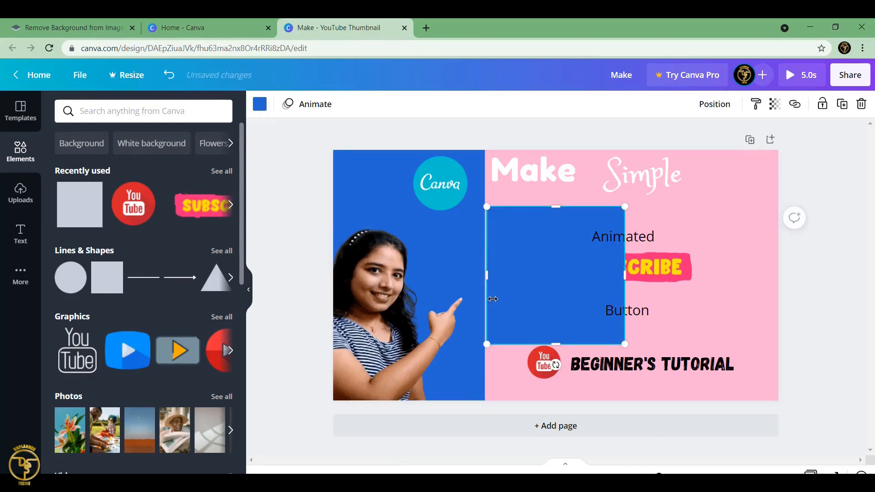
left_click_drag(550, 283, 656, 198)
left_click_drag(729, 120, 712, 185)
left_click_drag(662, 259, 651, 202)
left_click_drag(590, 177, 596, 177)
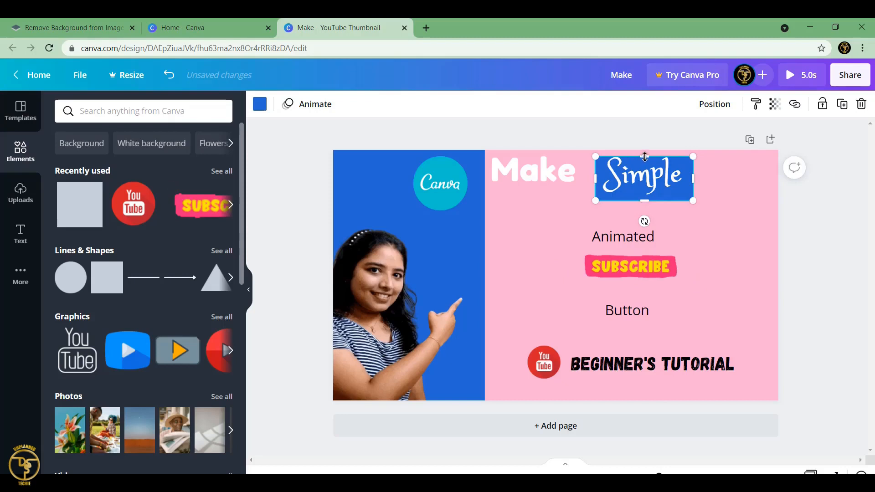
Step: Colour the rectangle behind "Simple" Dark Gray #545454
left_click(259, 104)
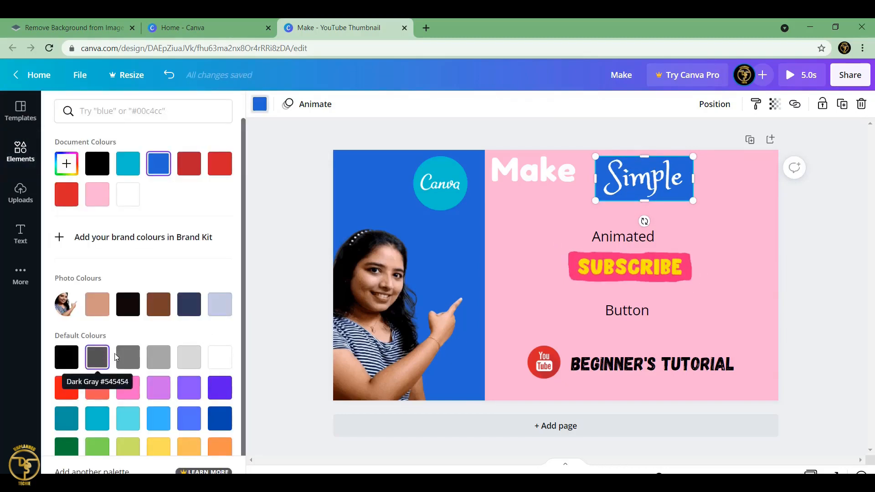
left_click(98, 357)
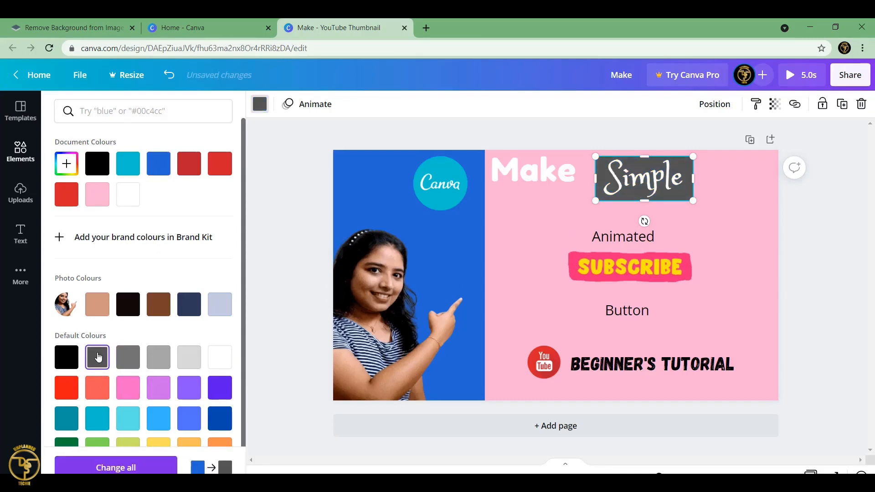
left_click(513, 206)
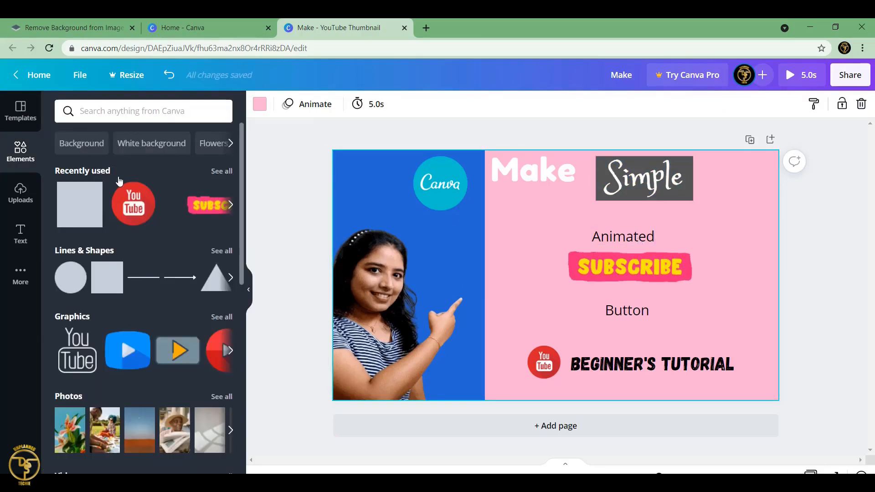
Step: Add the recently used "welcome little one!" text combination and replace its heading with "Animated"
left_click(20, 240)
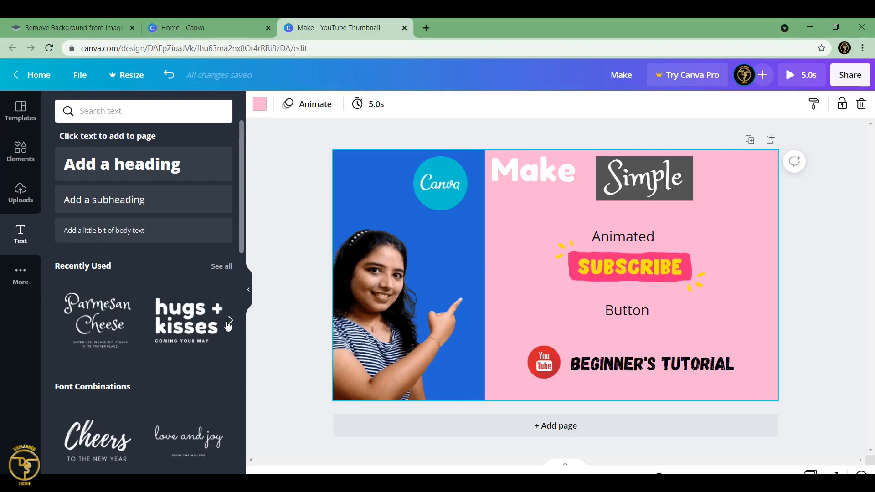
left_click(230, 321)
scroll(181, 317, "right", 1)
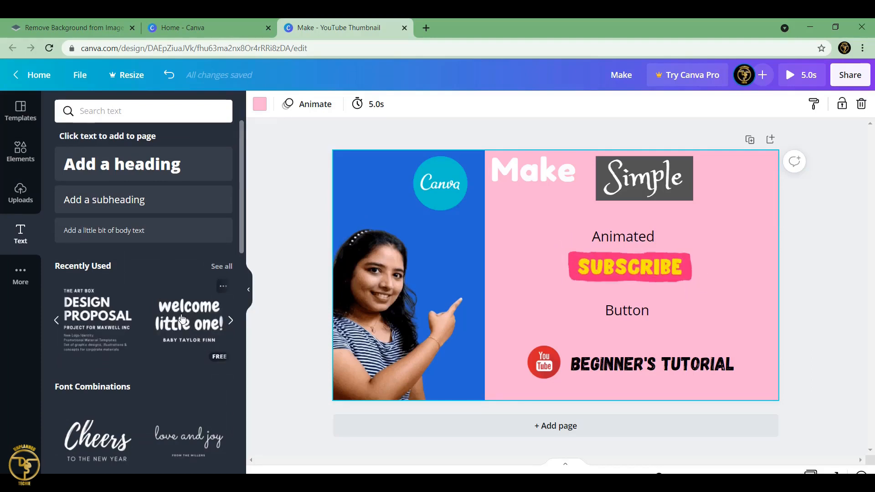
scroll(190, 321, "left", 1)
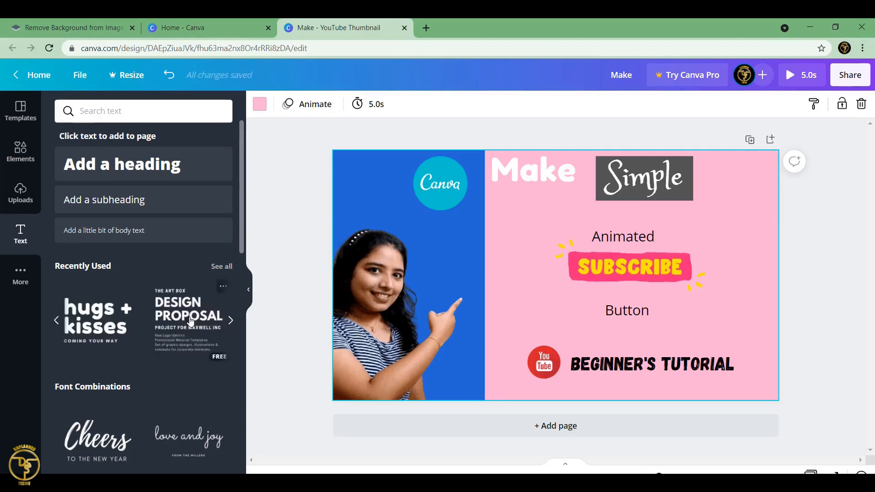
left_click(218, 330)
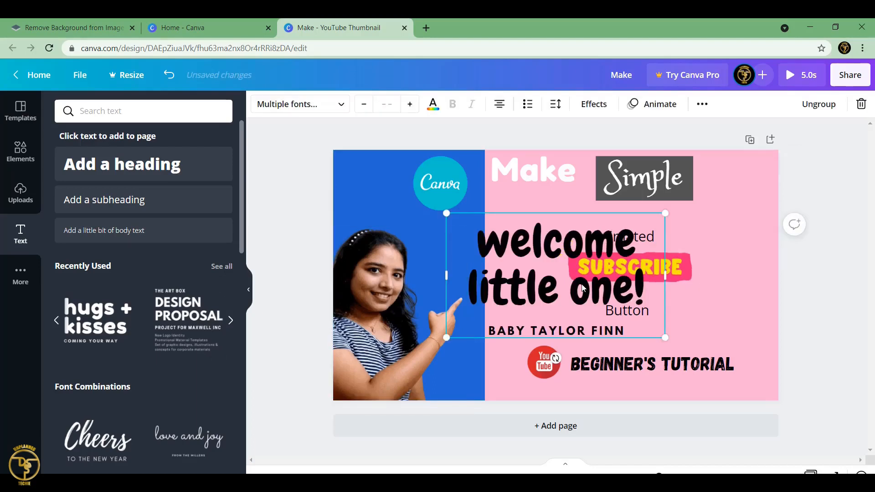
left_click(600, 290)
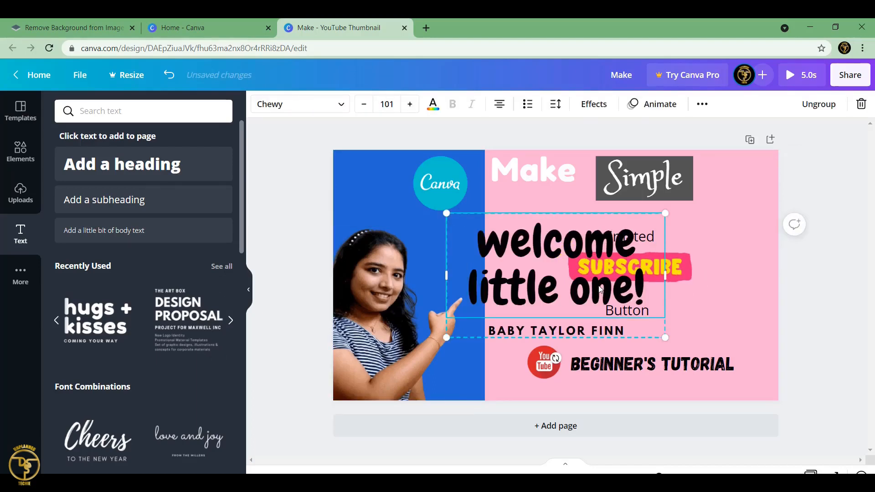
left_click(609, 289)
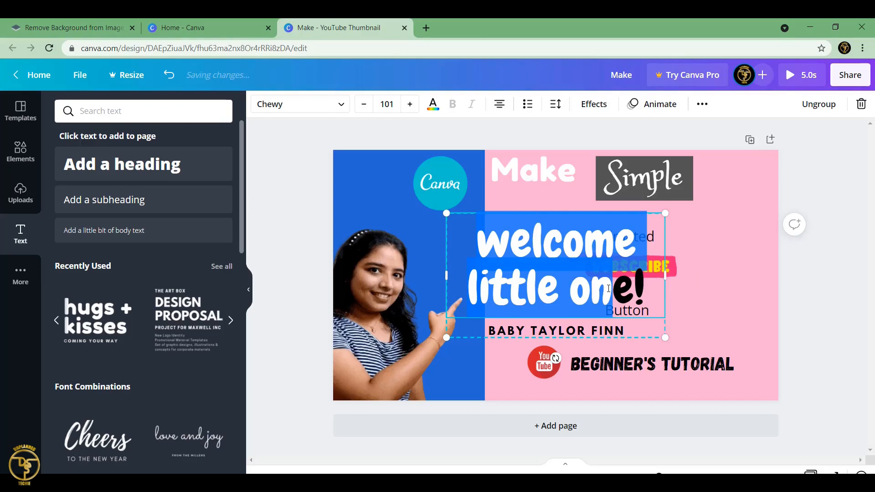
key("BackSpace")
key("BackSpace")
type("Animated")
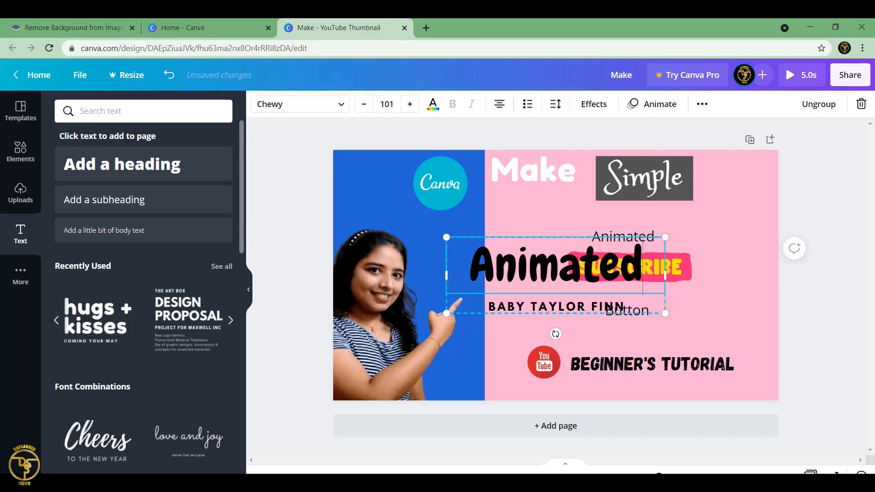
Step: Colour the new "Animated" heading purple and set its font size to 85
left_click_drag(643, 267, 469, 267)
left_click(433, 104)
left_click(220, 388)
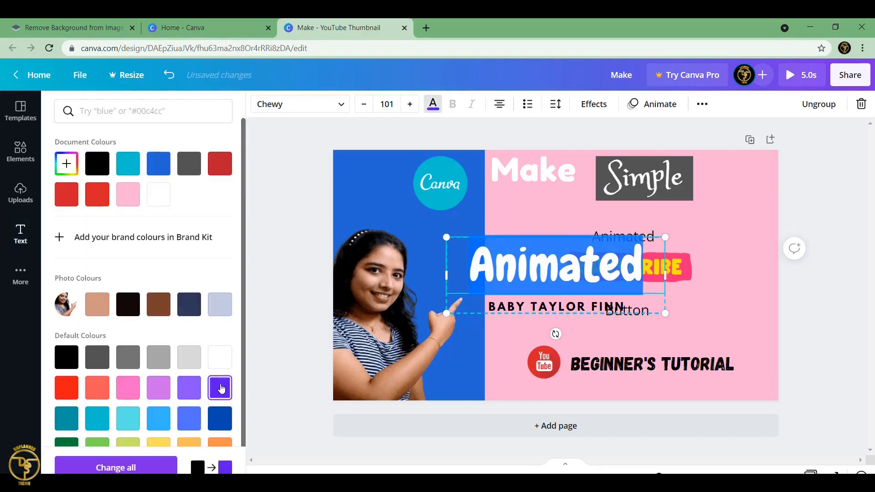
left_click(396, 105)
key("BackSpace")
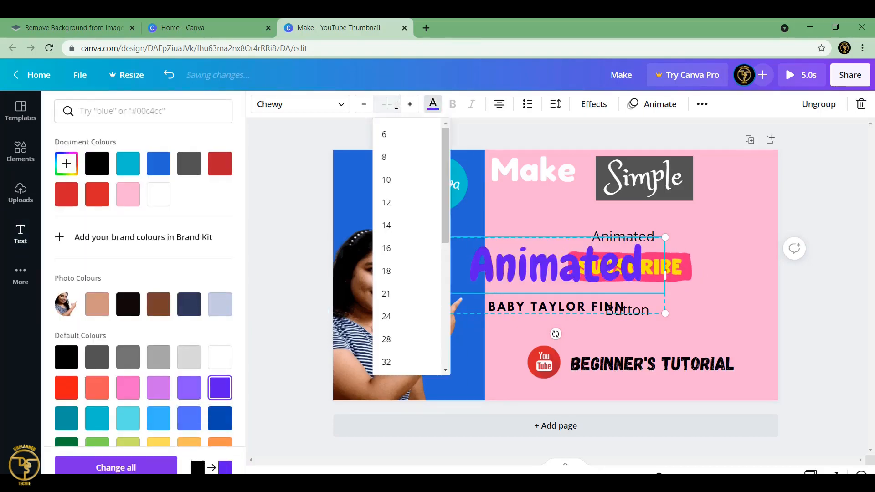
type("85")
key("Return")
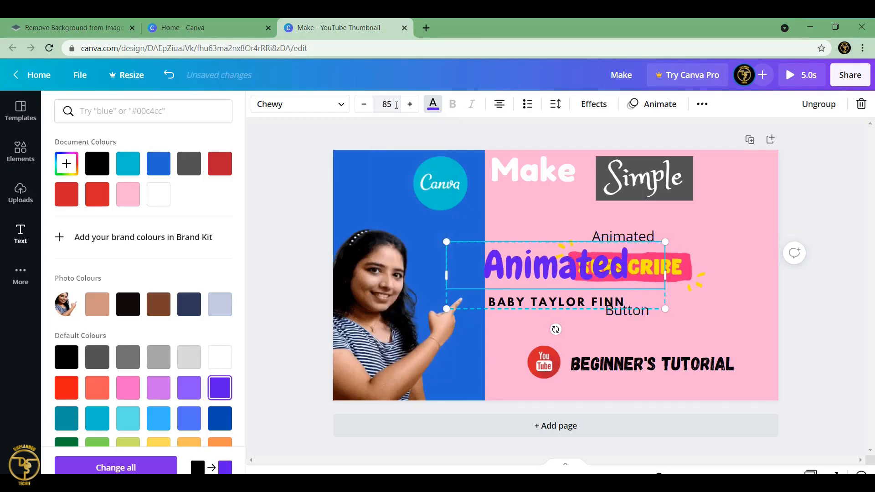
Step: Replace the plain "Animated" text with the purple one placed just above the Subscribe sticker, without its small caption
left_click(635, 235)
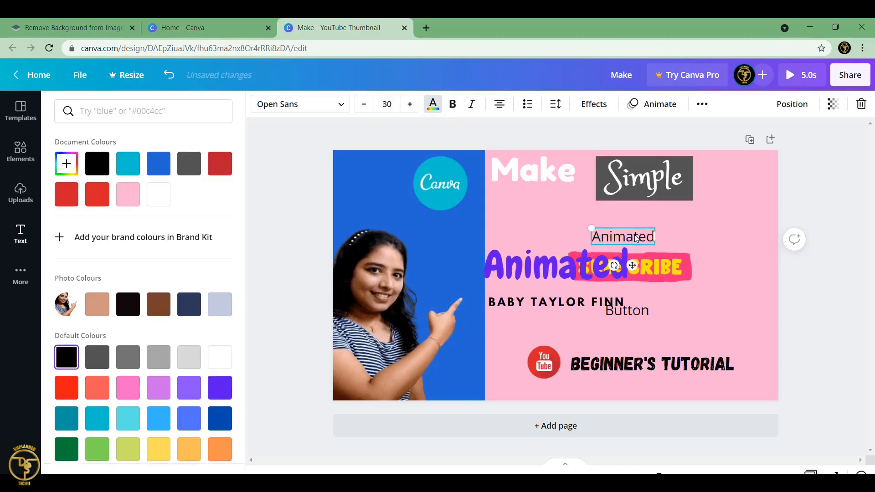
key("Delete")
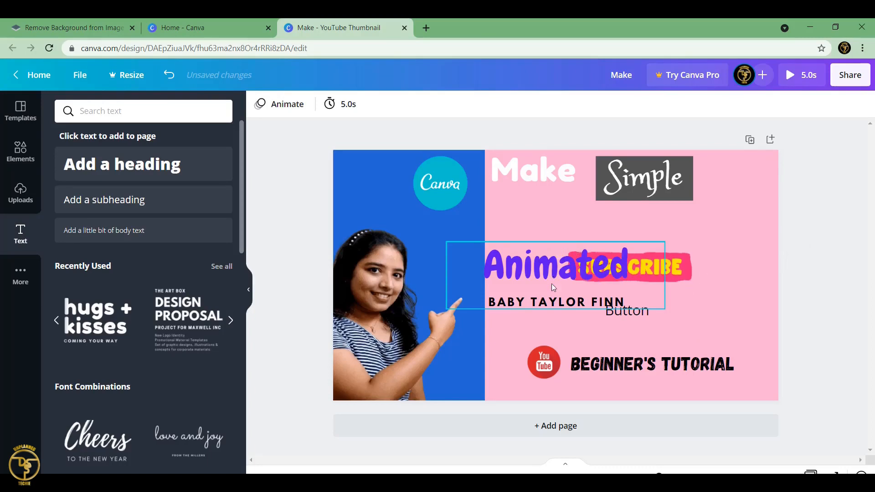
left_click_drag(556, 263, 631, 227)
left_click(630, 294)
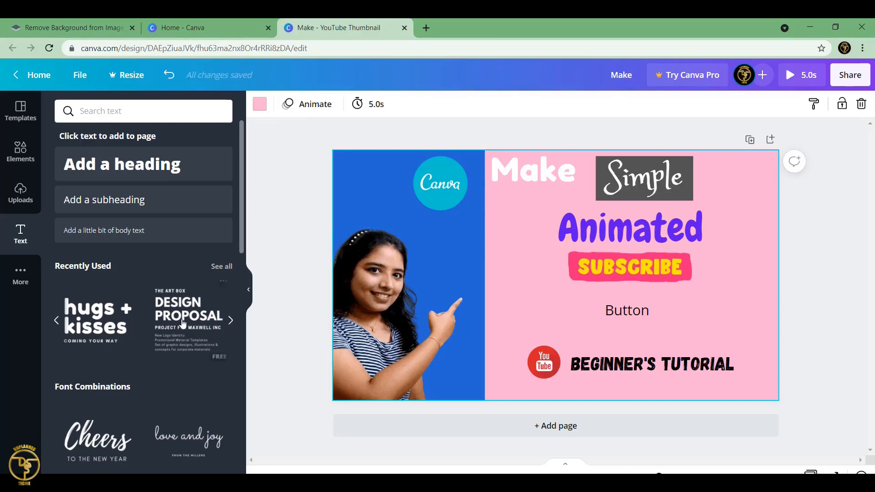
Step: Add the recently used "Design Proposal" text combination and replace its main heading with "BUTTON"
scroll(184, 309, "left", 1)
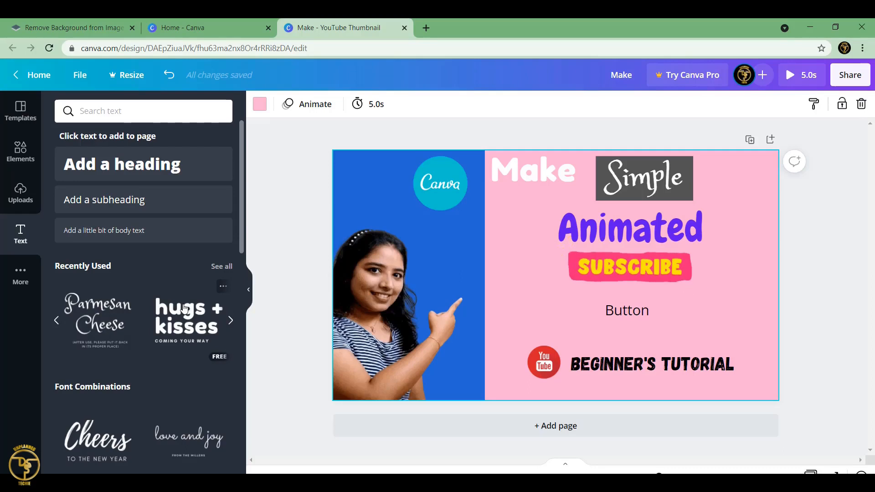
left_click(199, 304)
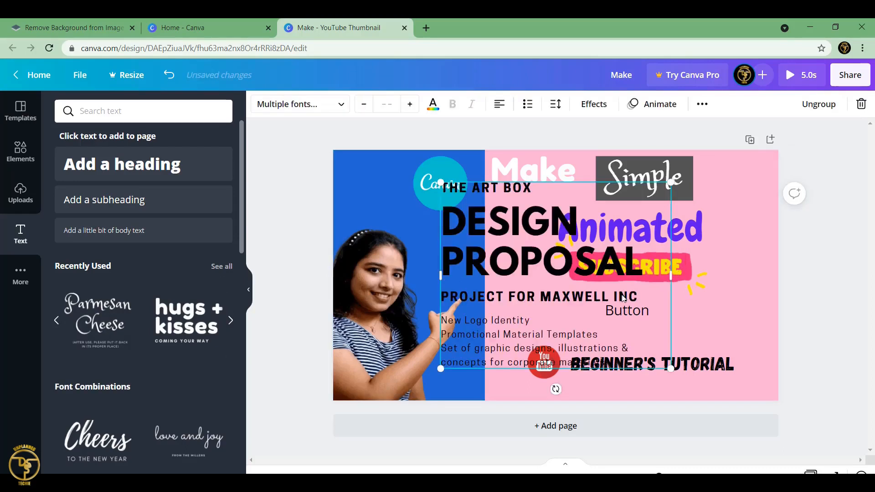
left_click(623, 264)
key("ctrl+shift+Home")
key("BackSpace")
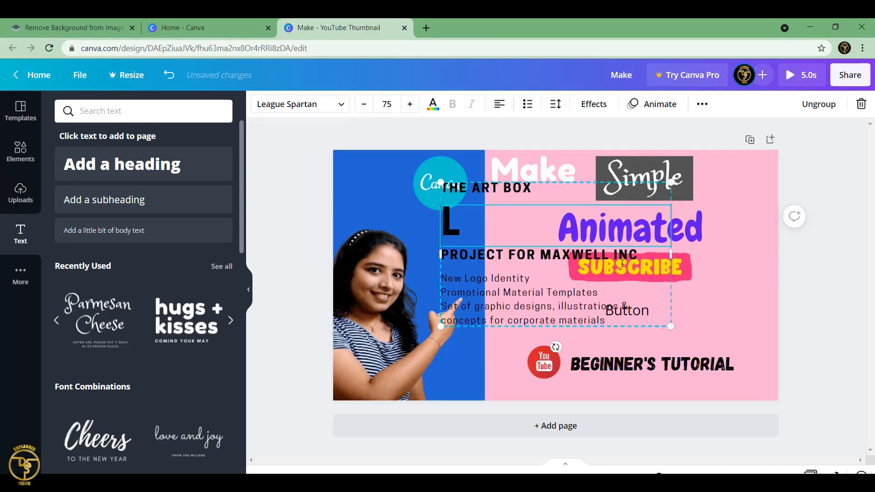
key("Delete")
type("BUTTON")
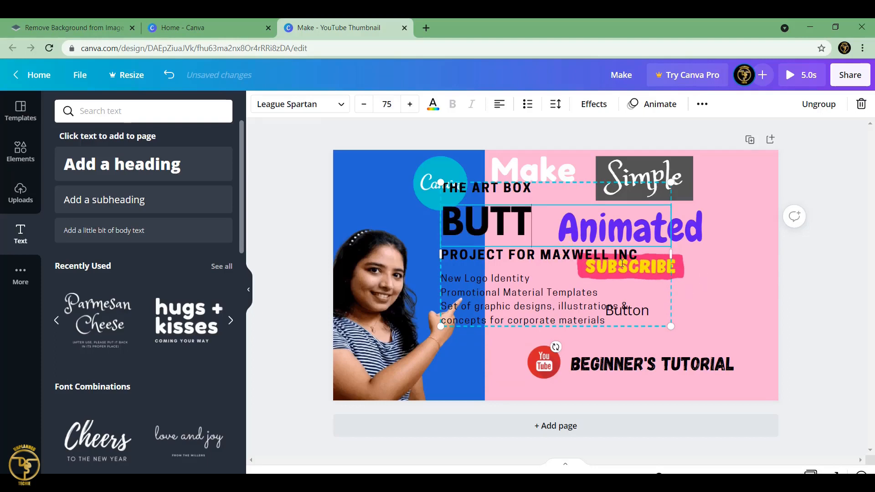
Step: Delete the combination's other text lines and the plain "Button" text, and move the "BUTTON" heading below the Subscribe sticker
left_click(587, 307)
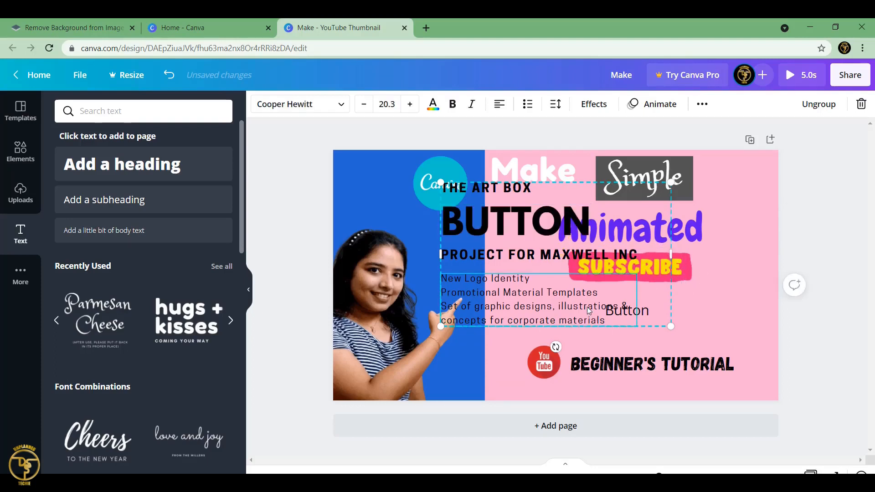
key("Delete")
left_click(543, 258)
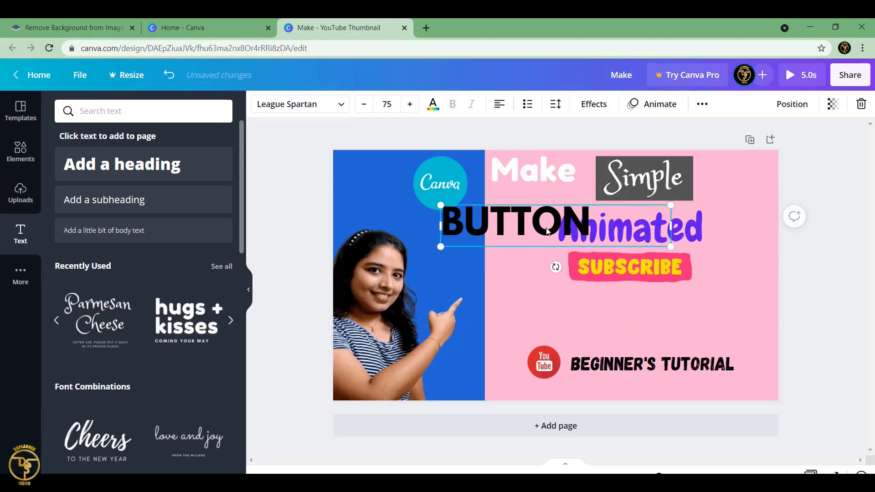
left_click_drag(547, 231, 661, 310)
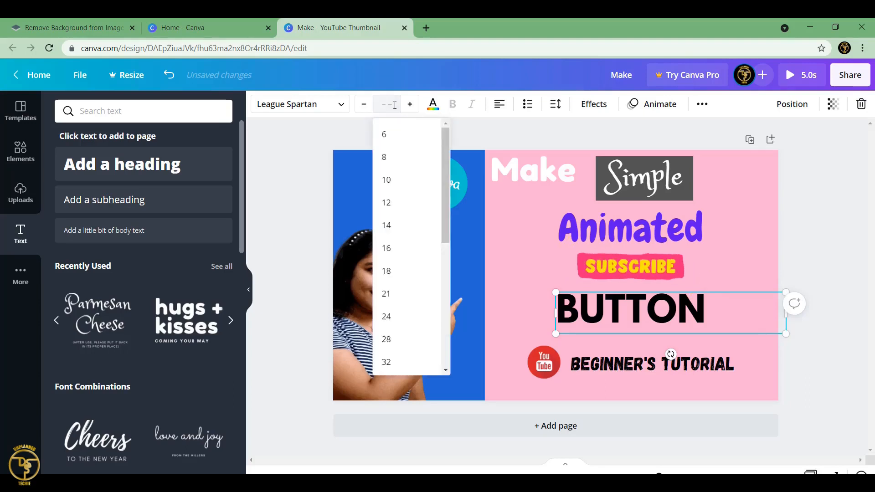
Step: Set the "BUTTON" heading to font size 45, colour it brown from the photo colours, and centre it beneath the Subscribe sticker
type("5")
key("Return")
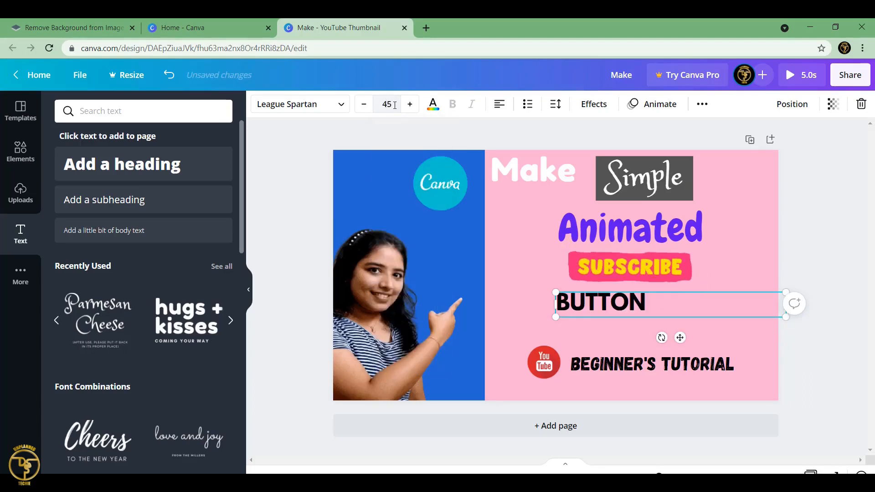
left_click(433, 105)
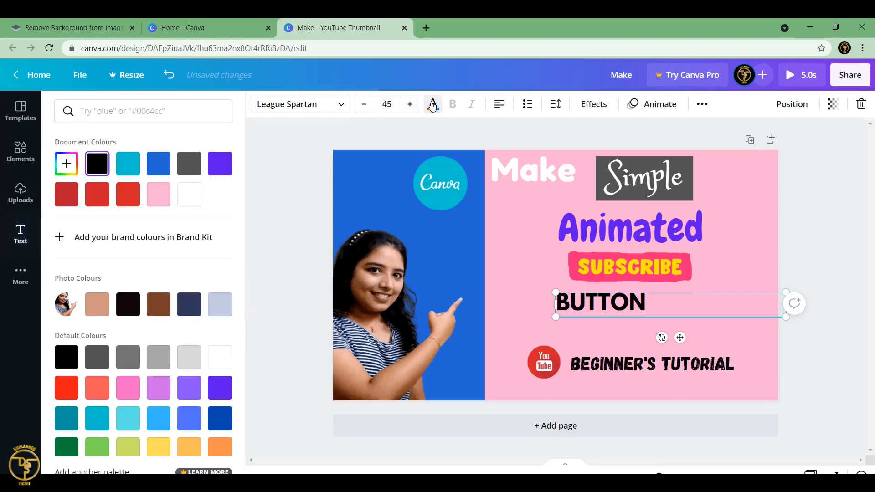
left_click(158, 304)
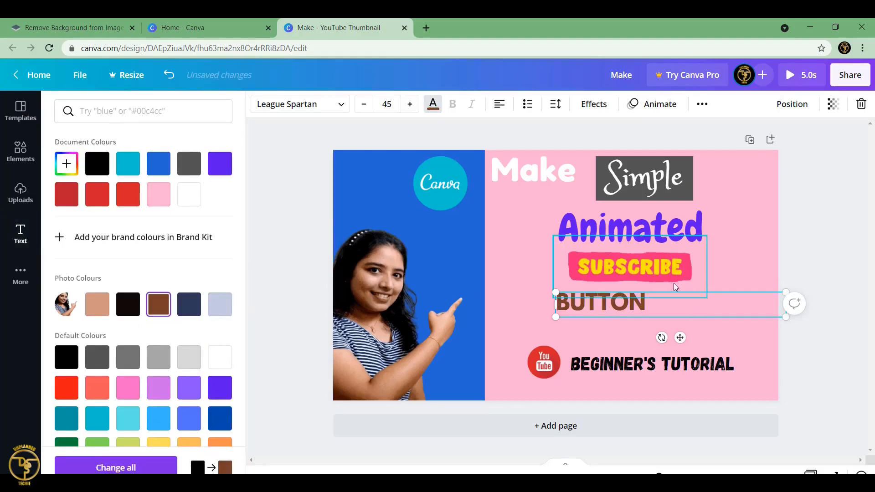
left_click_drag(664, 302, 701, 311)
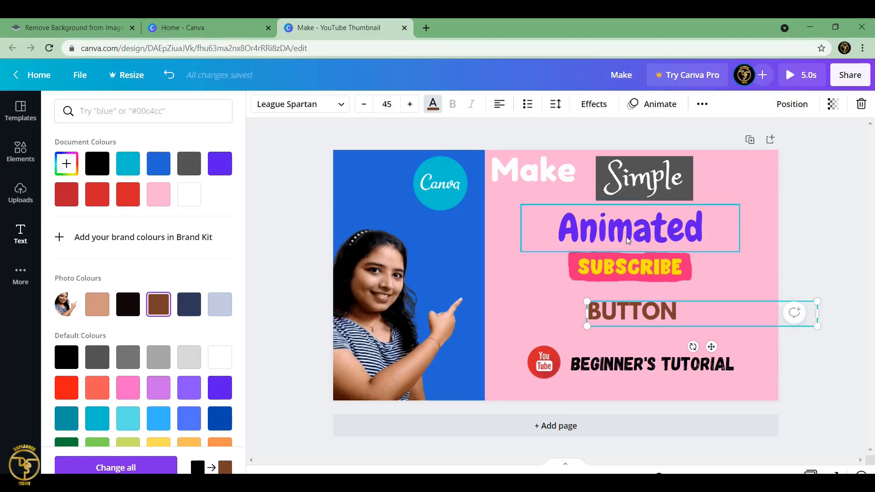
Step: Enlarge the Subscribe sticker slightly between the "Animated" and "BUTTON" headings
left_click(626, 237)
left_click(652, 270)
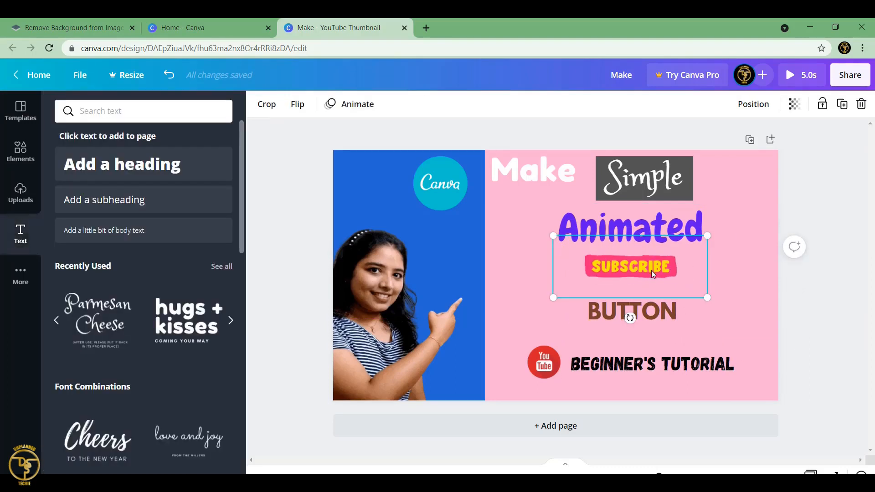
left_click(763, 209)
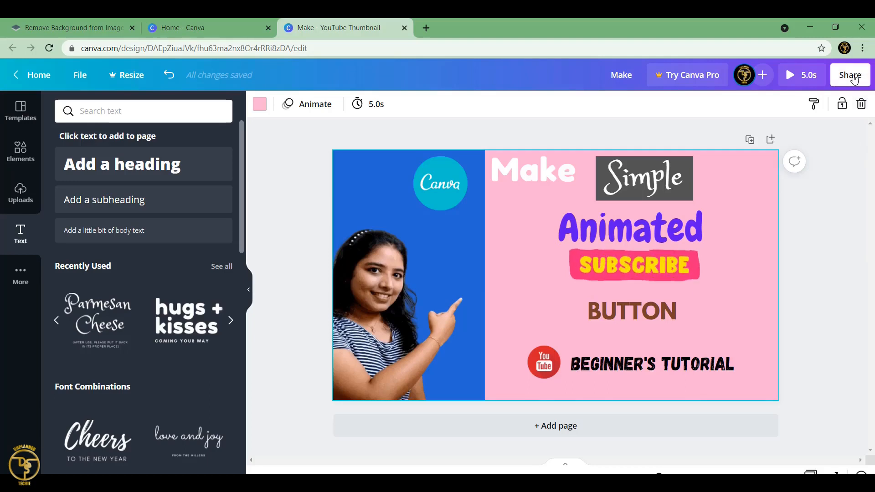
Step: Preview the animated thumbnail and open the file type choices for downloading it
left_click(801, 82)
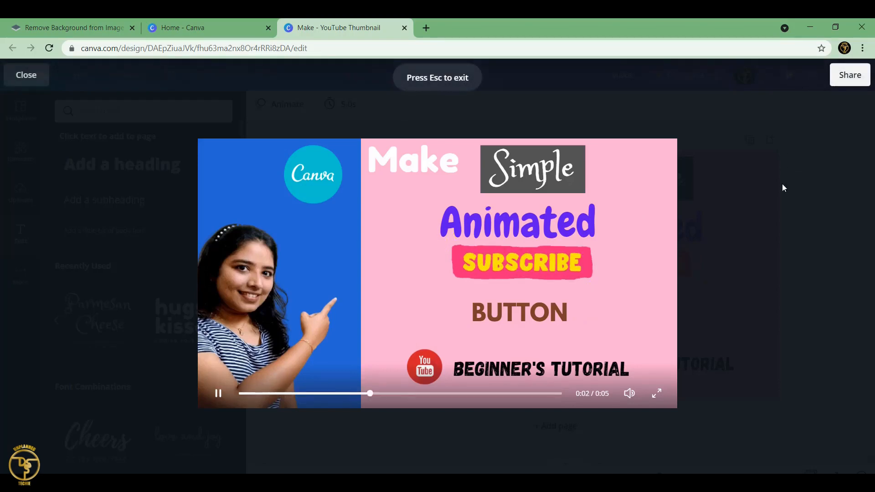
left_click(856, 81)
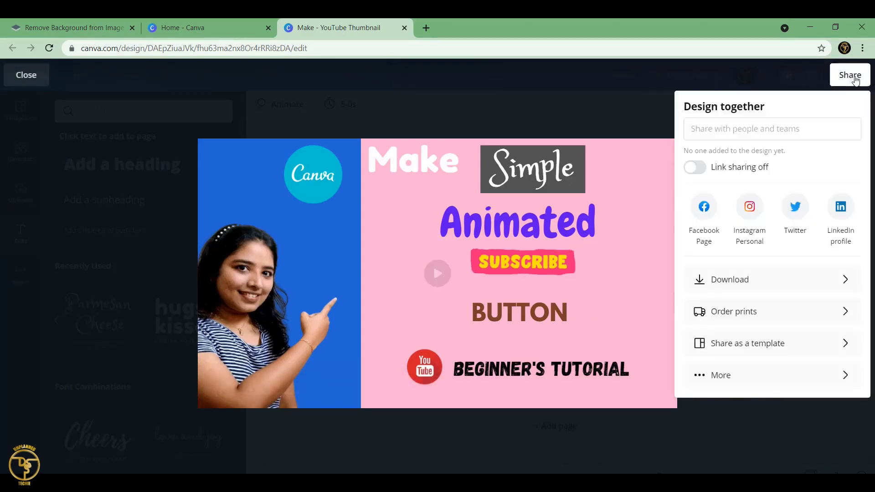
left_click(848, 279)
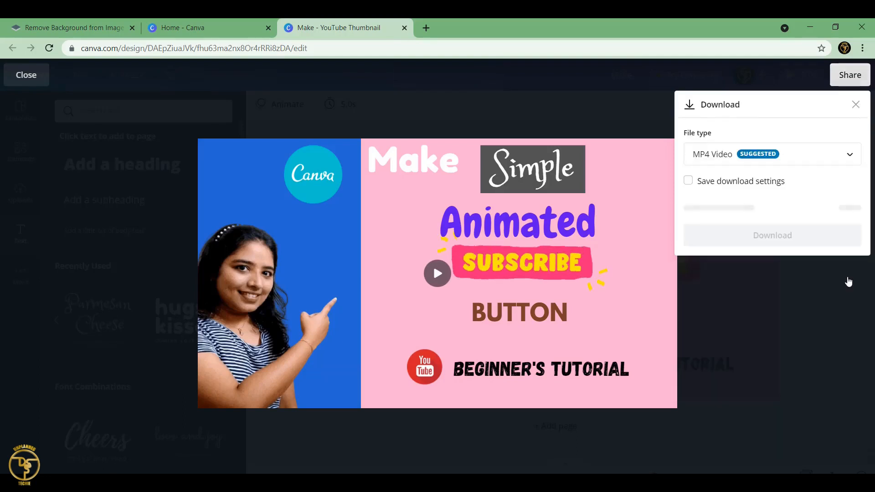
left_click(850, 157)
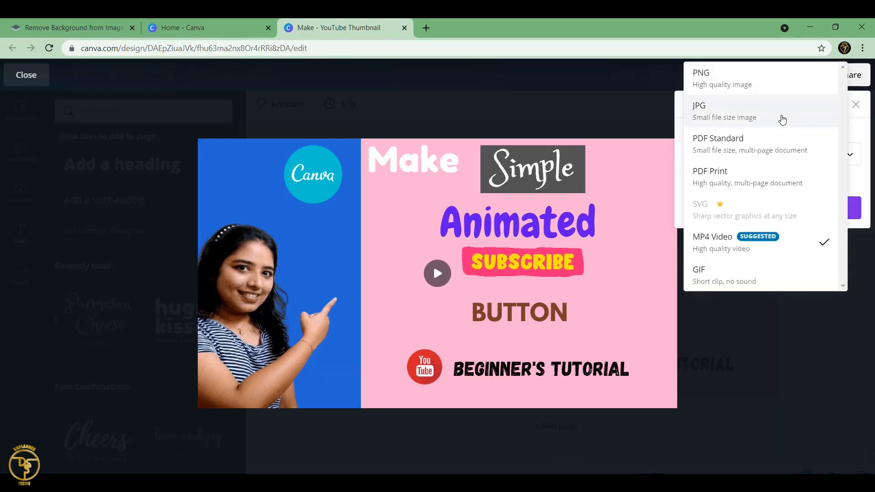